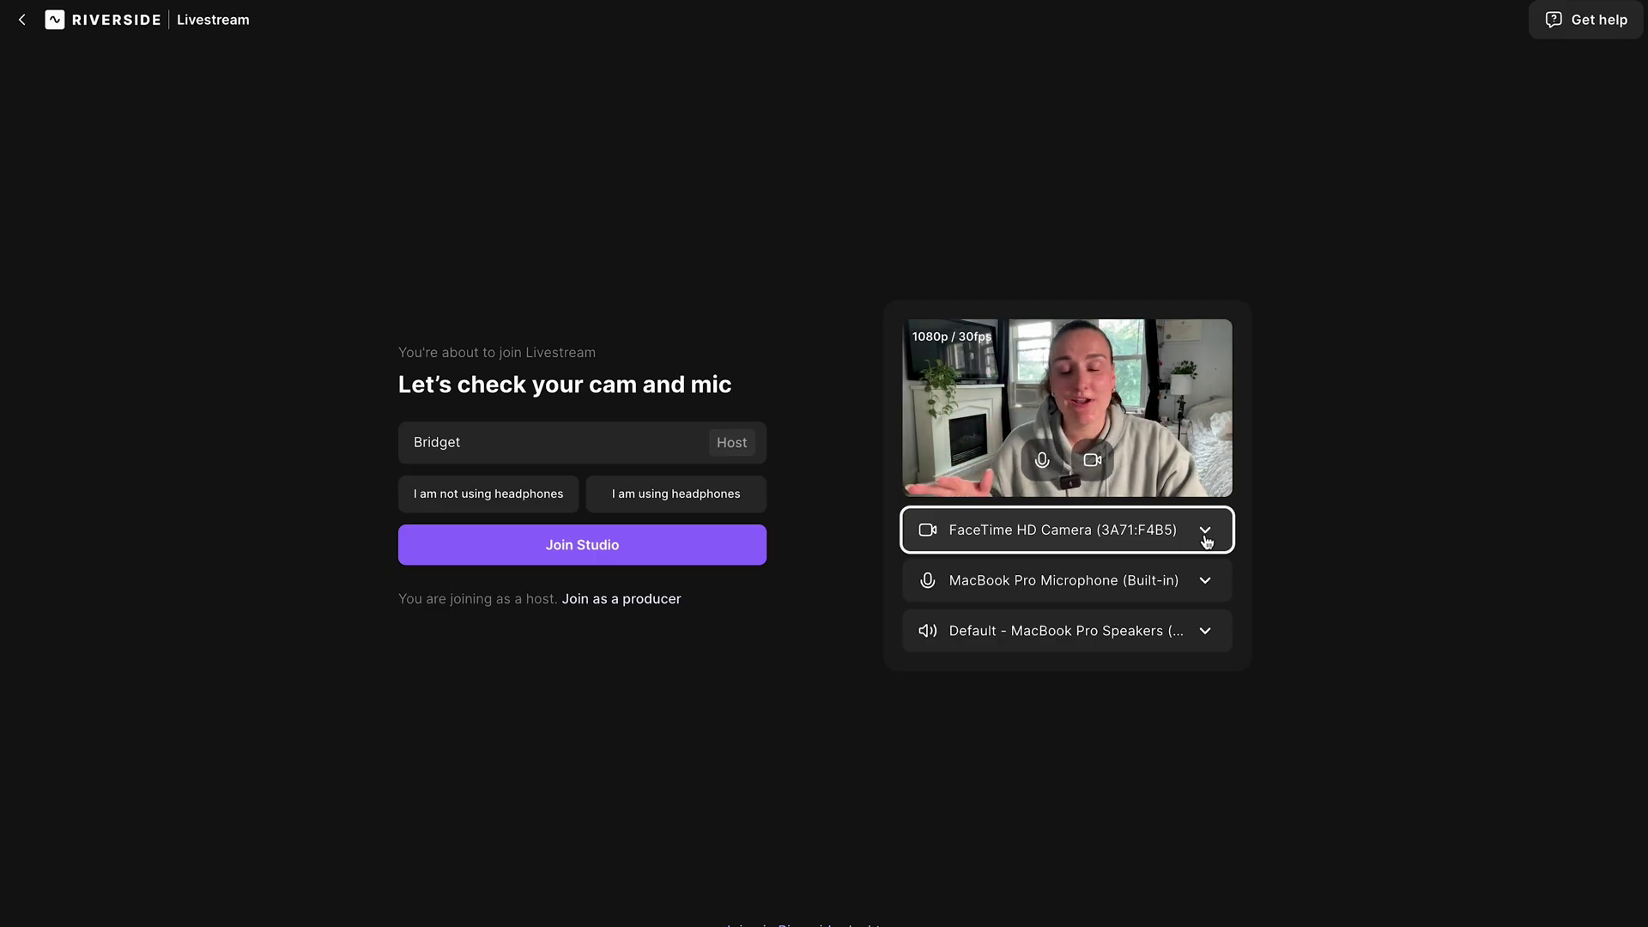
- Review the microphone and camera lists and preview the Connect mobile cam (beta) QR option
left_click(1207, 587)
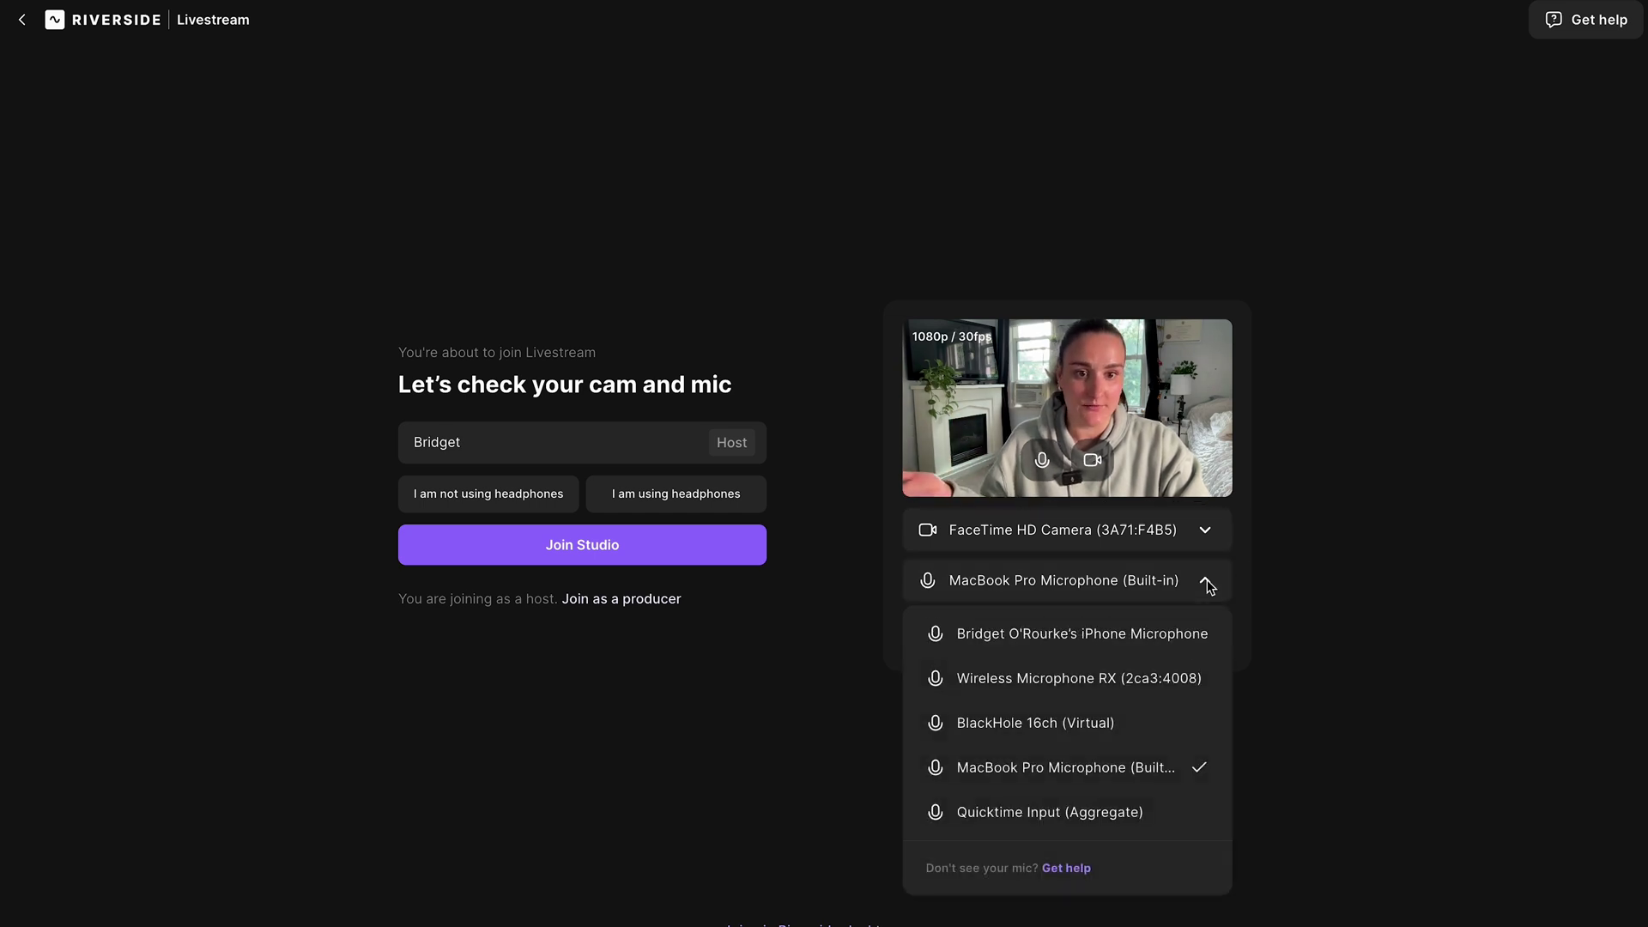
left_click(1205, 583)
left_click(1209, 543)
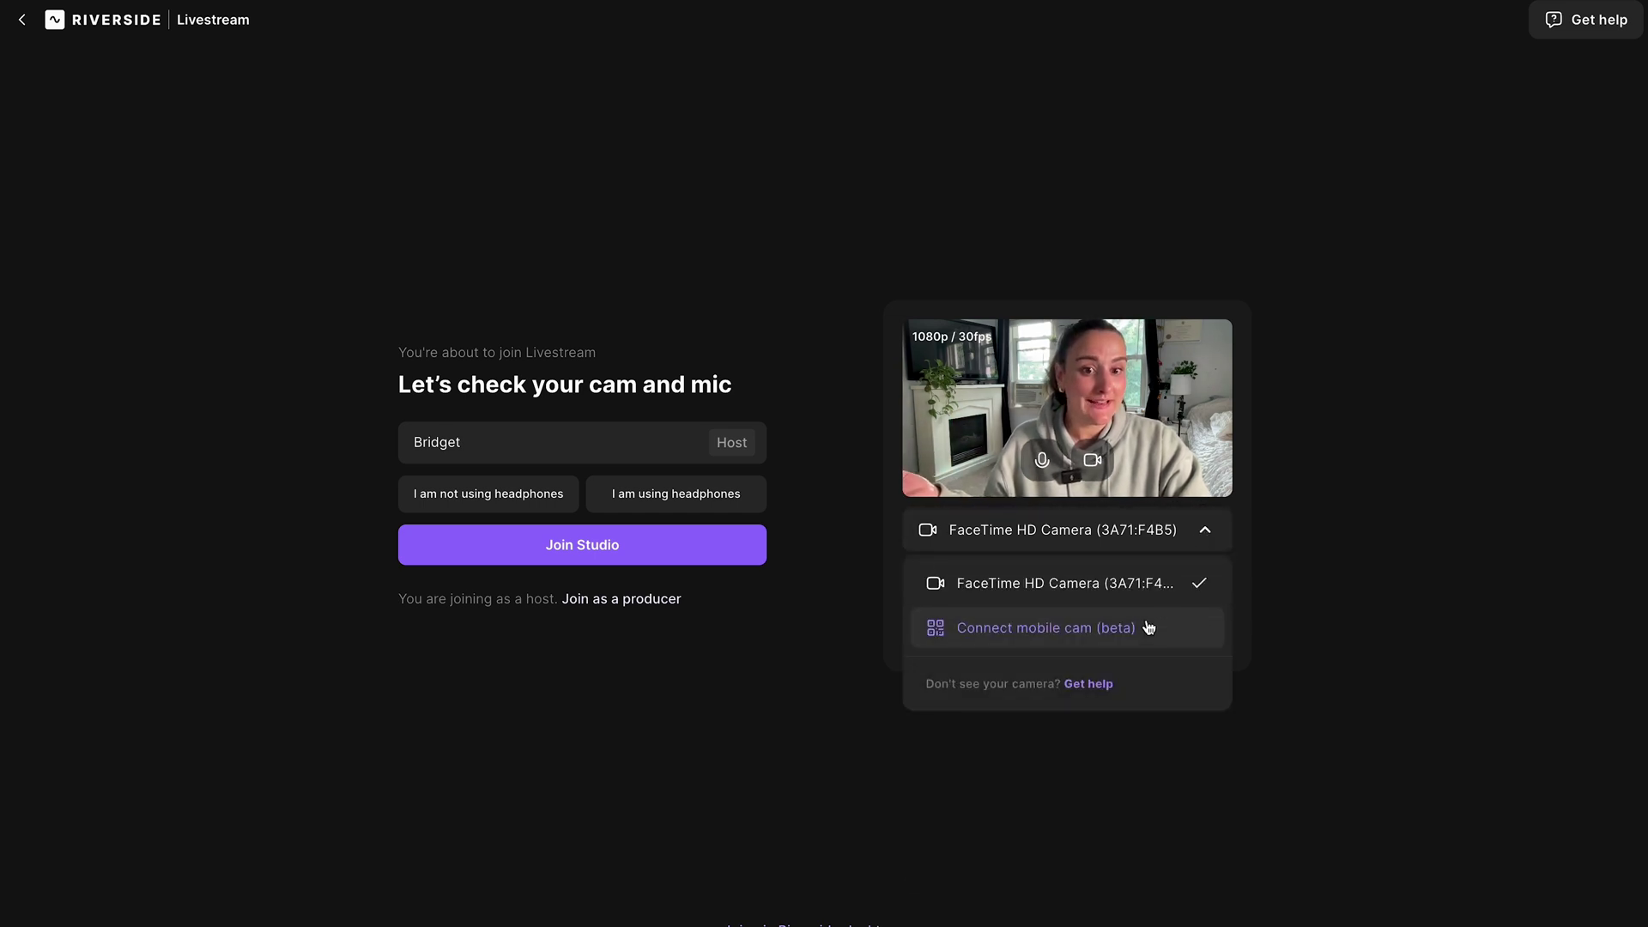
left_click(1147, 632)
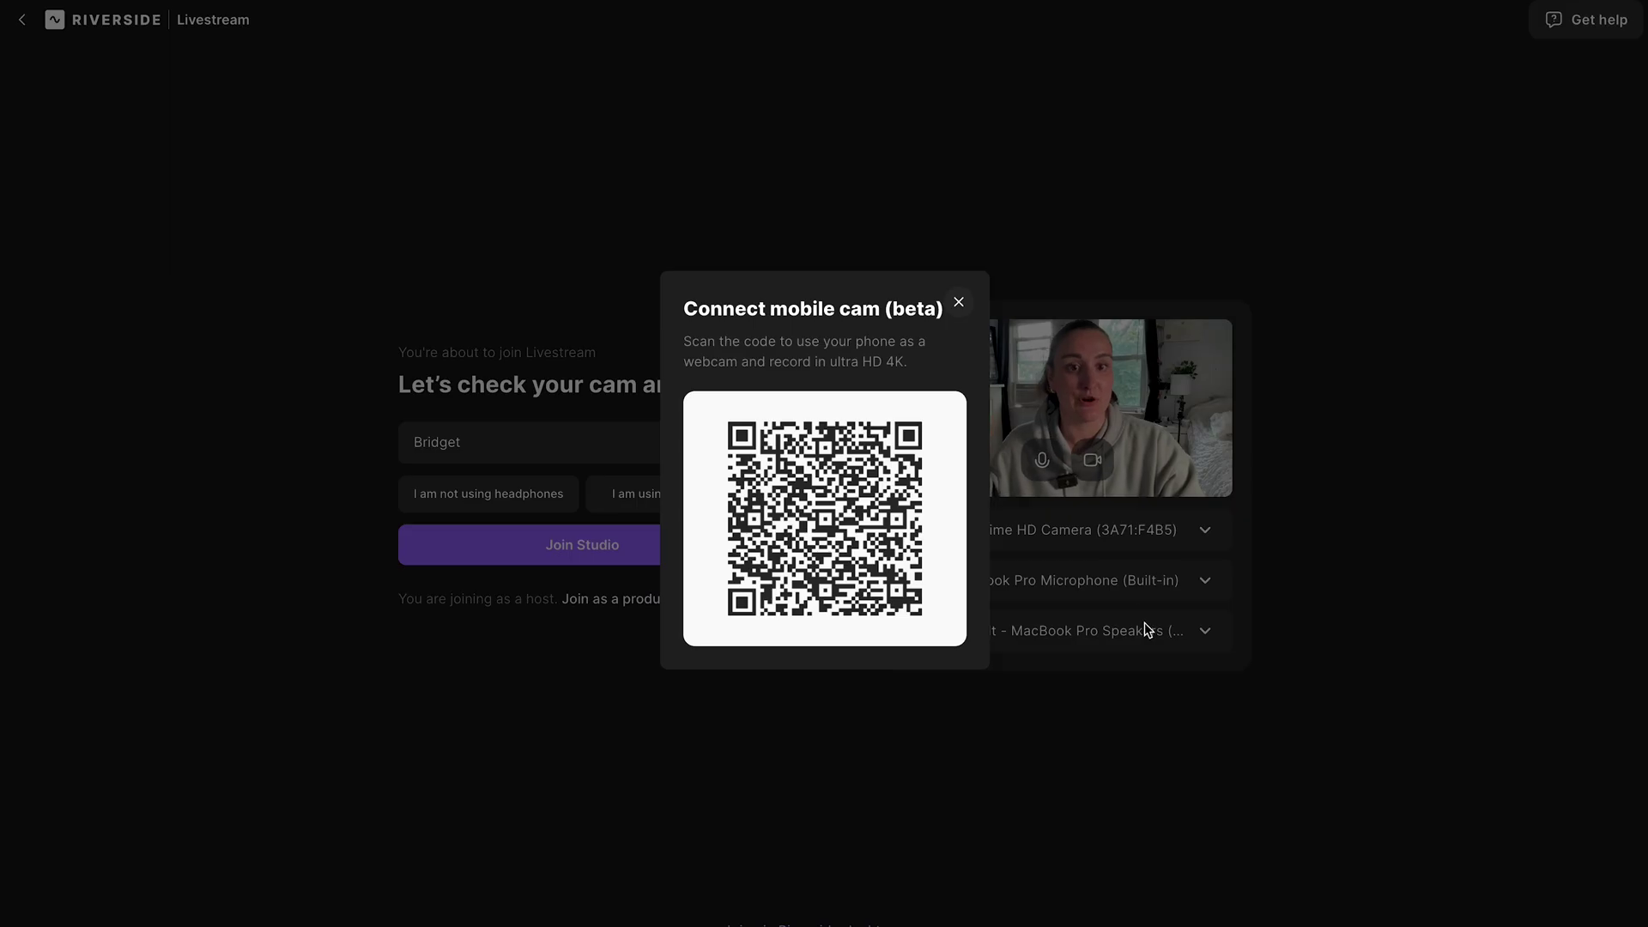
left_click(959, 303)
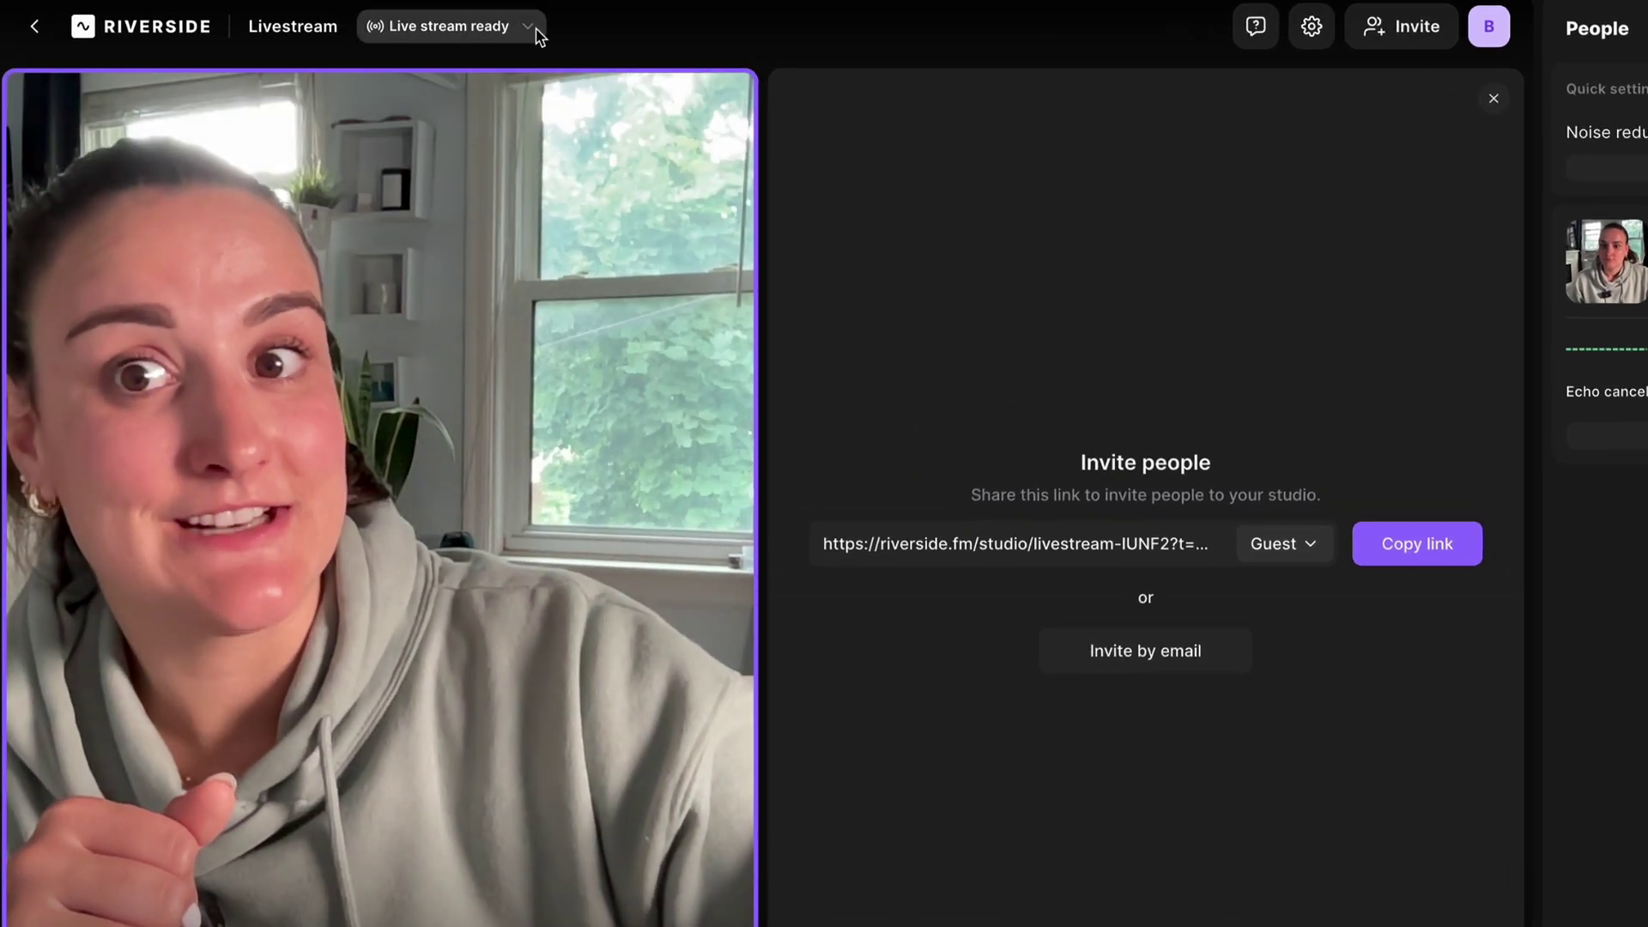
- Enable the Facebook profile as a Stream to social live stream destination
left_click(443, 28)
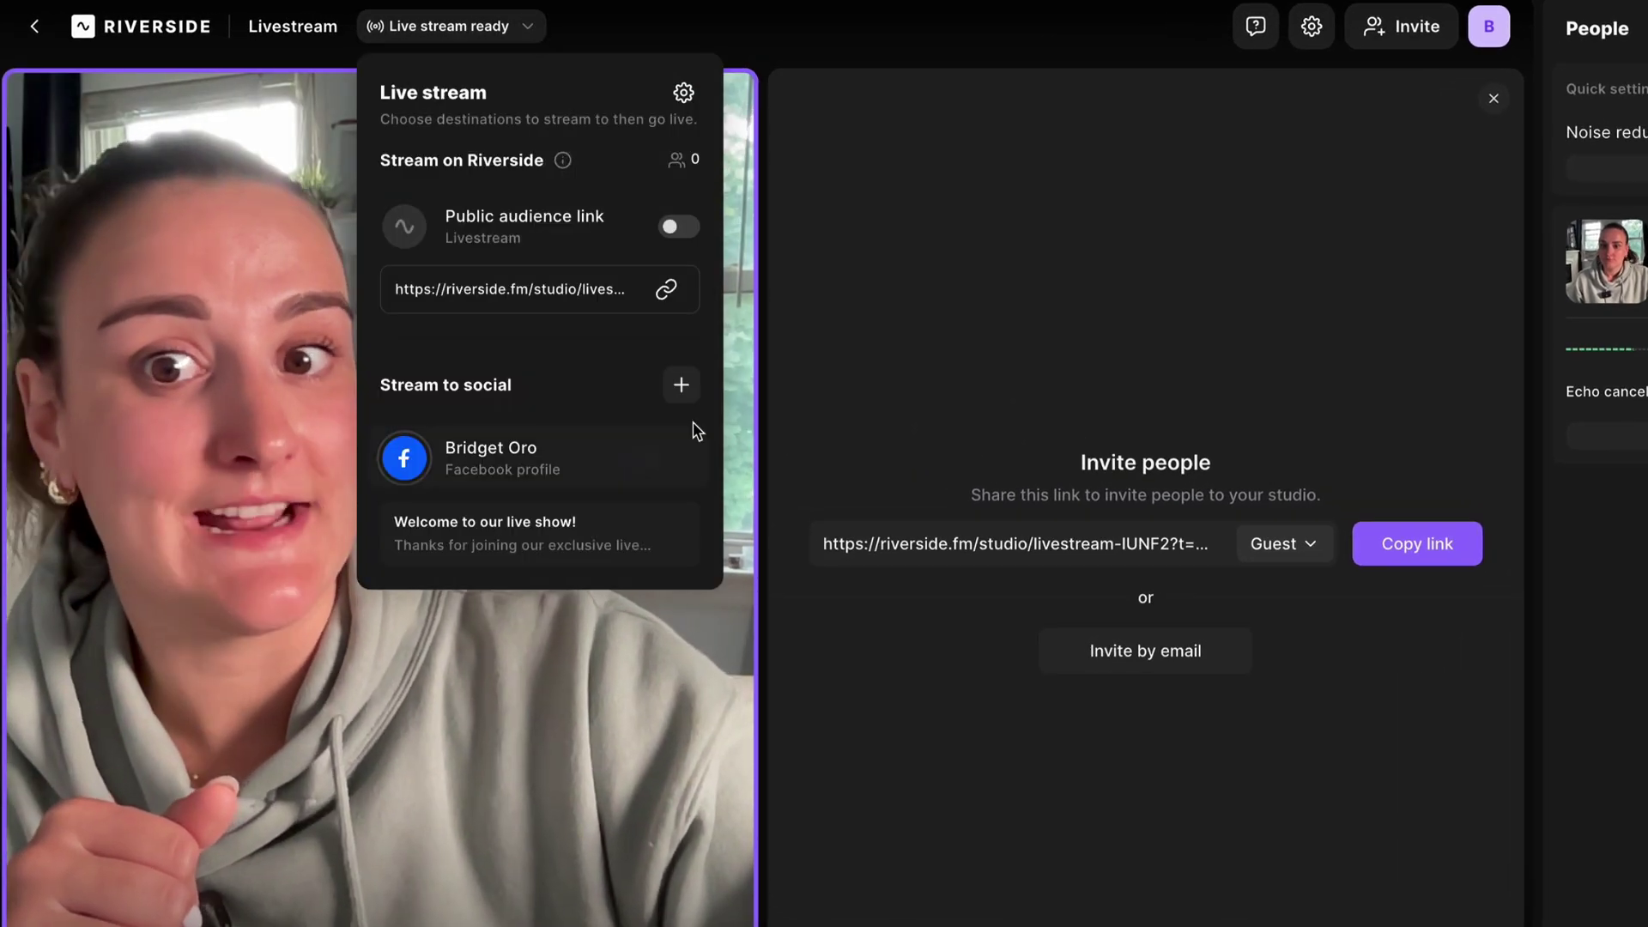
left_click(680, 387)
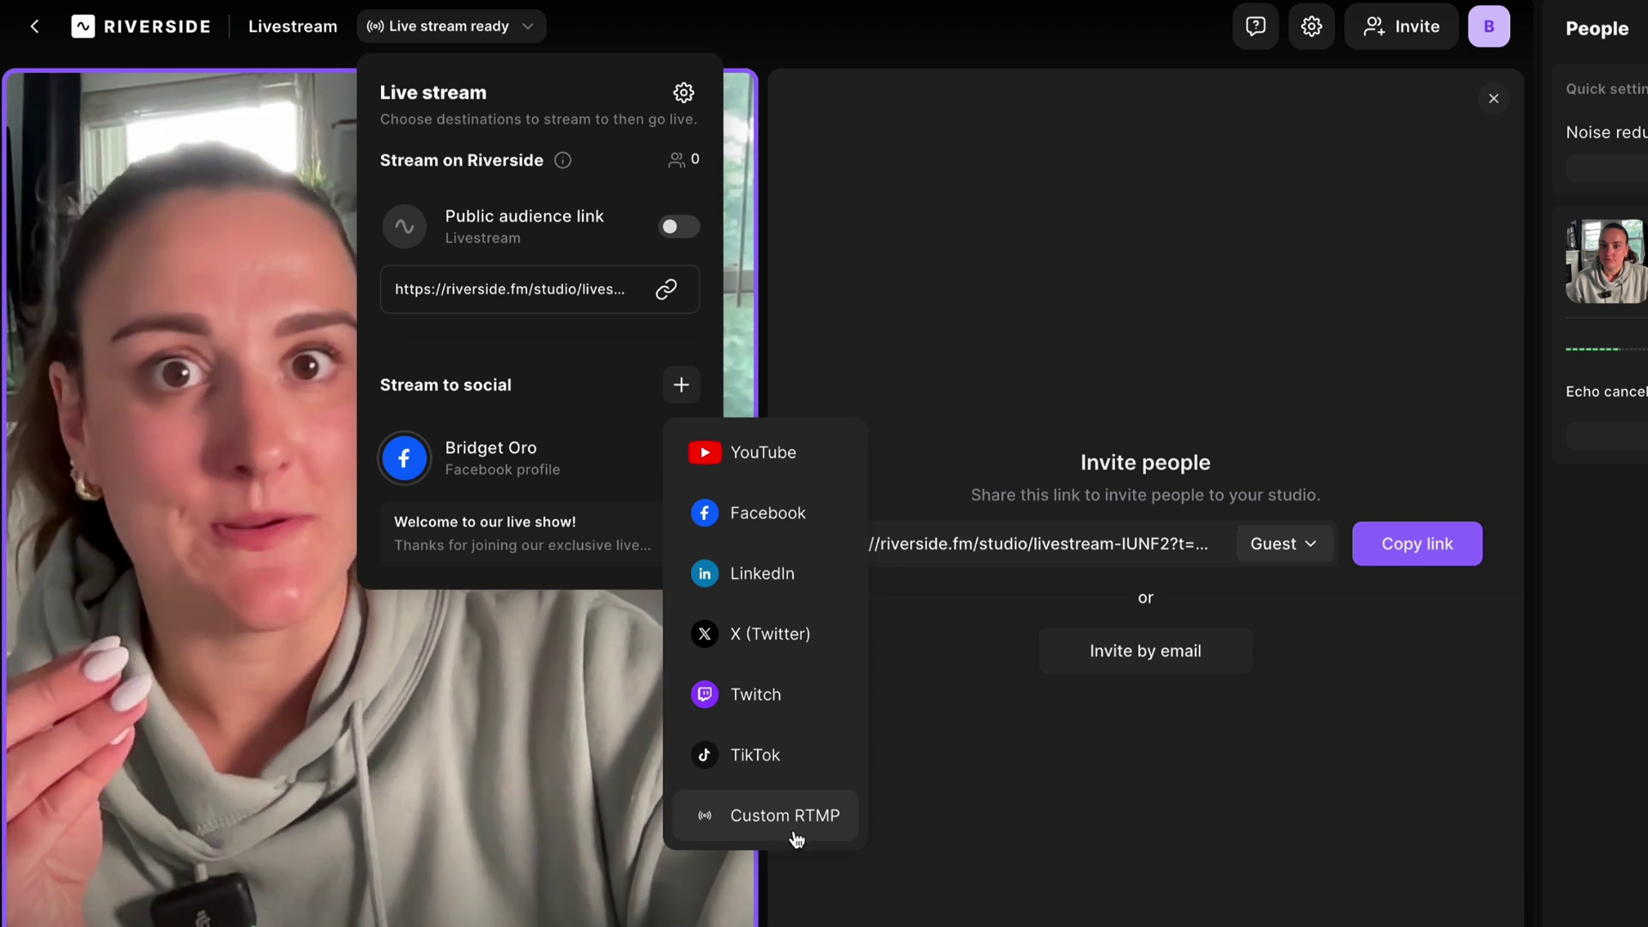
left_click(640, 456)
left_click(640, 458)
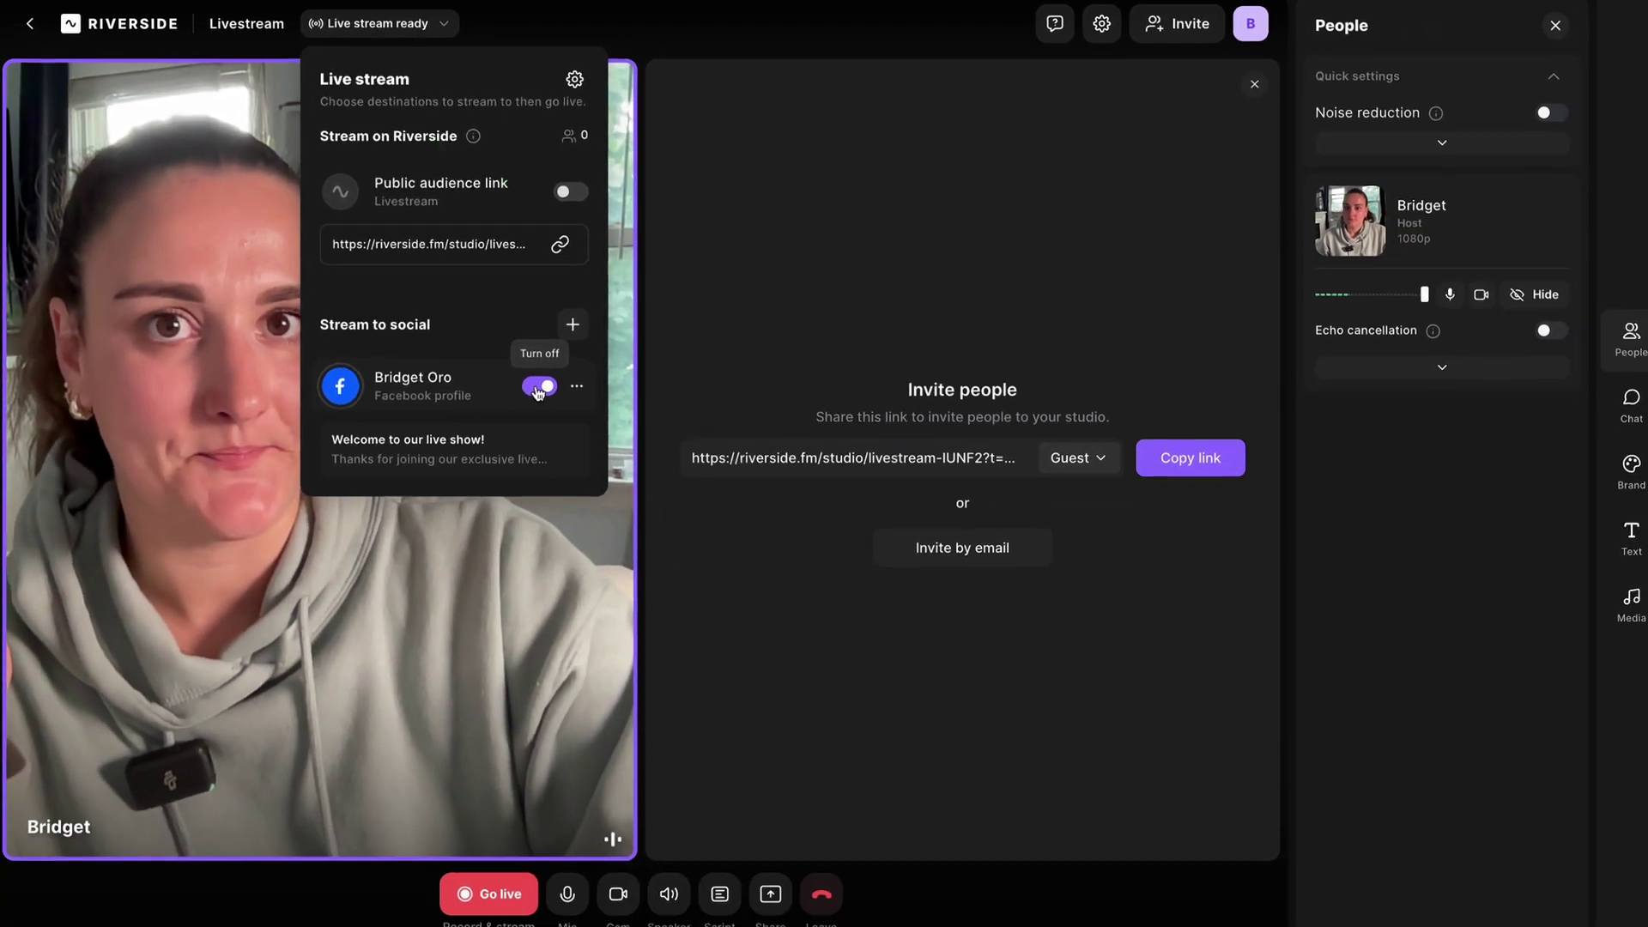
left_click(633, 722)
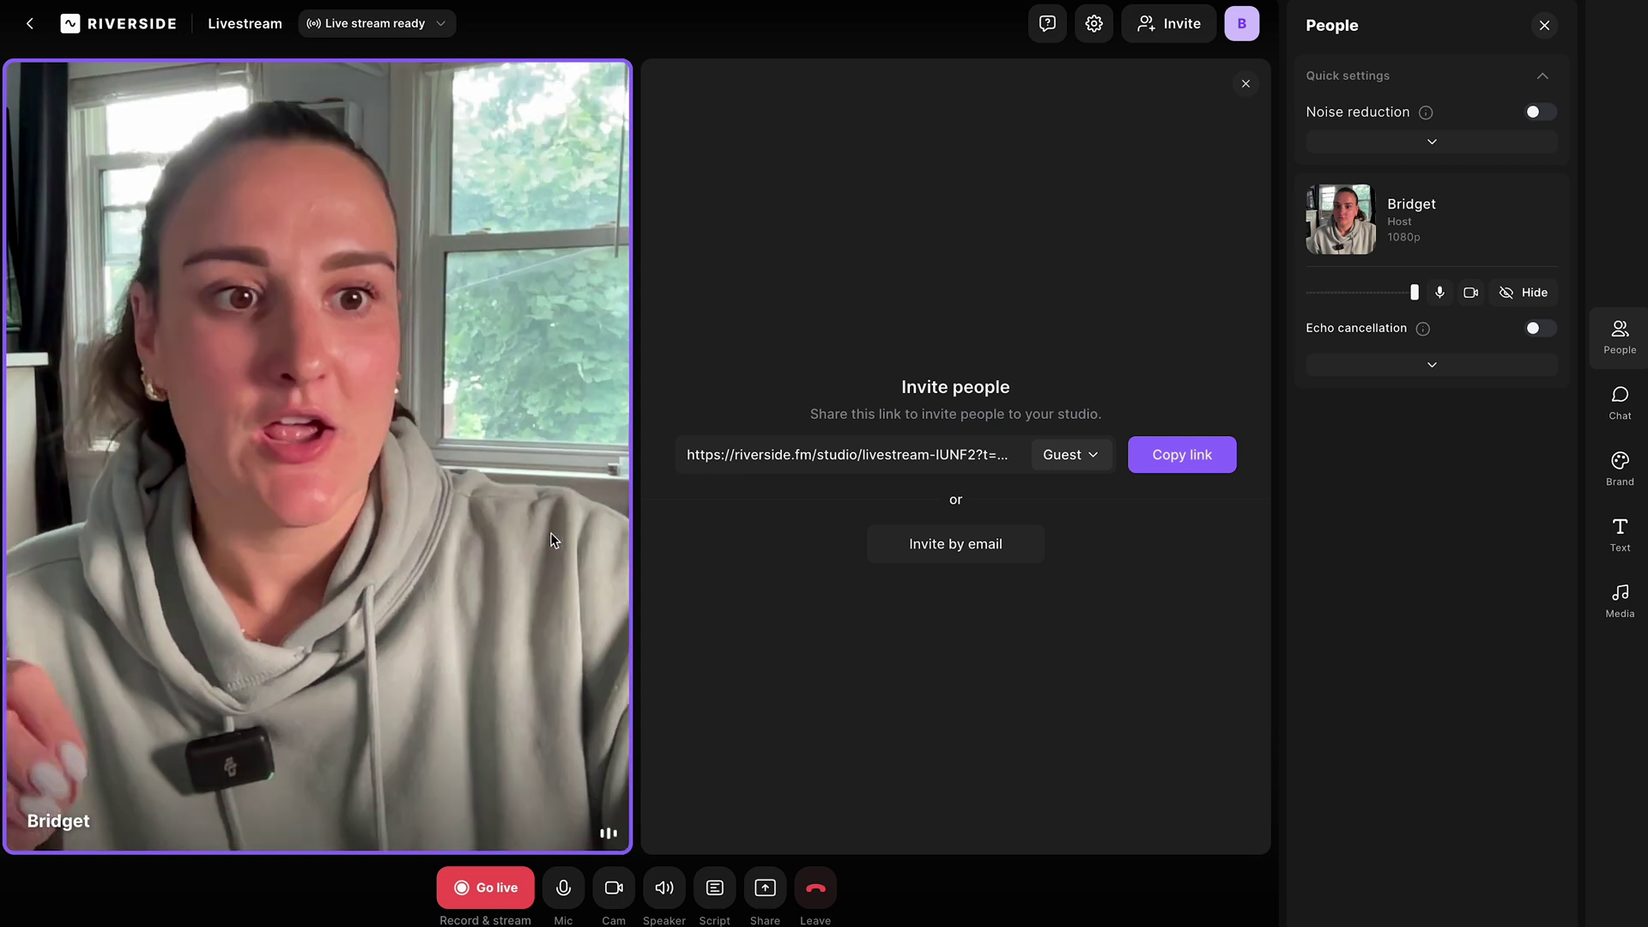
left_click(1620, 468)
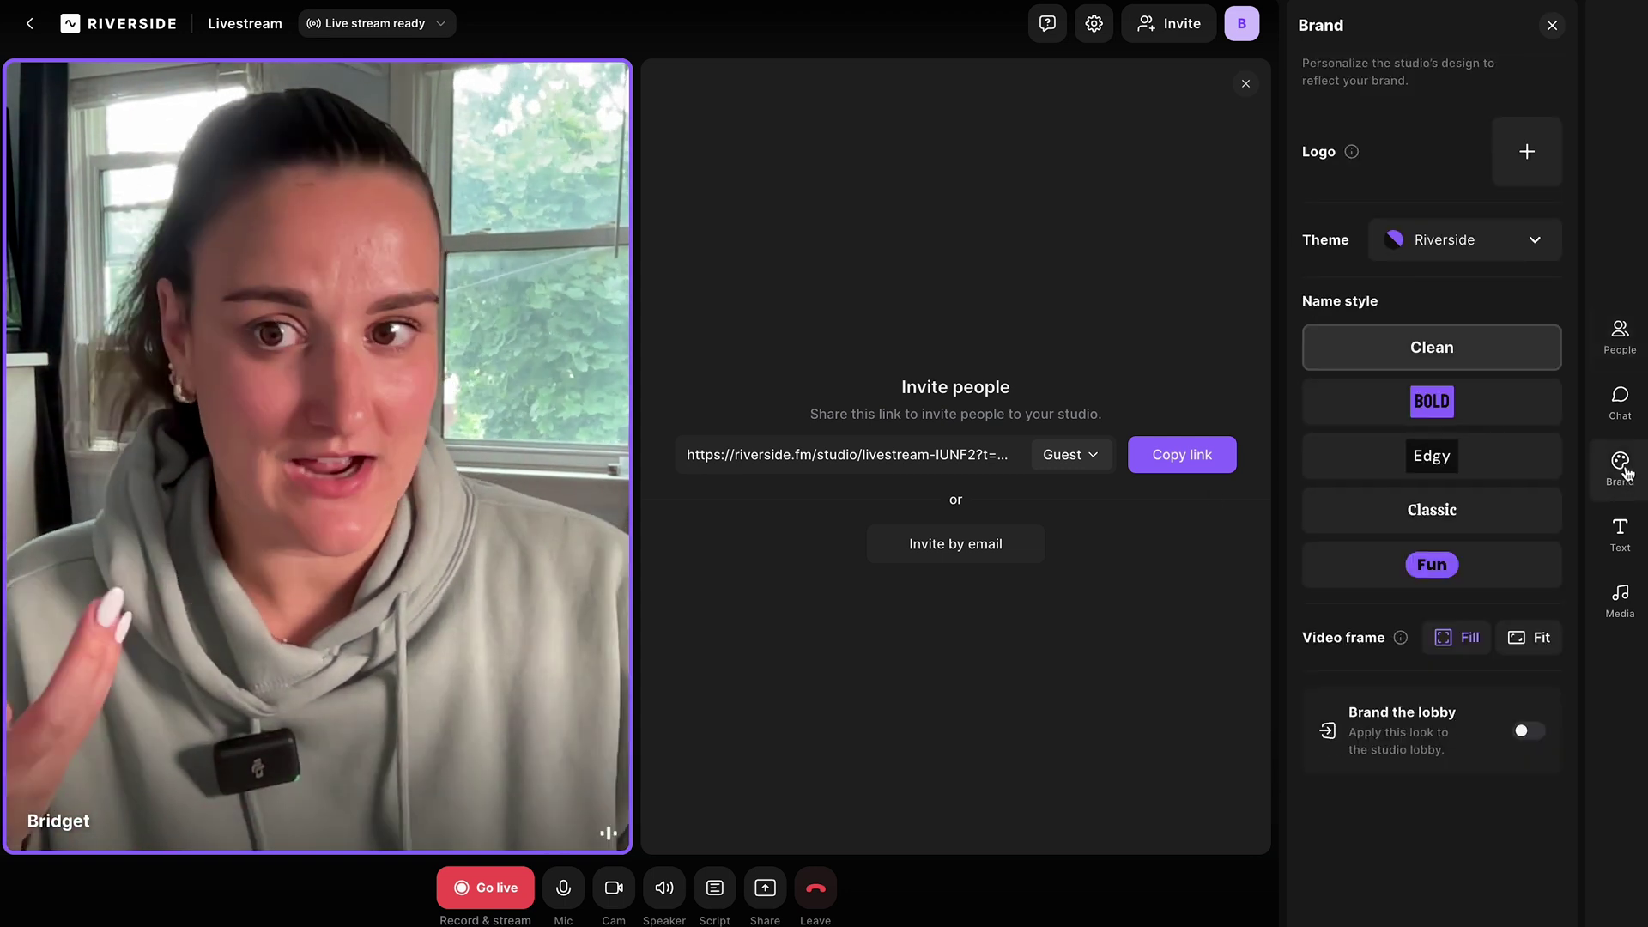
- Apply the BOLD name tag style, copy the studio invite link, and open the Guest/Producer invite role choices
left_click(1488, 396)
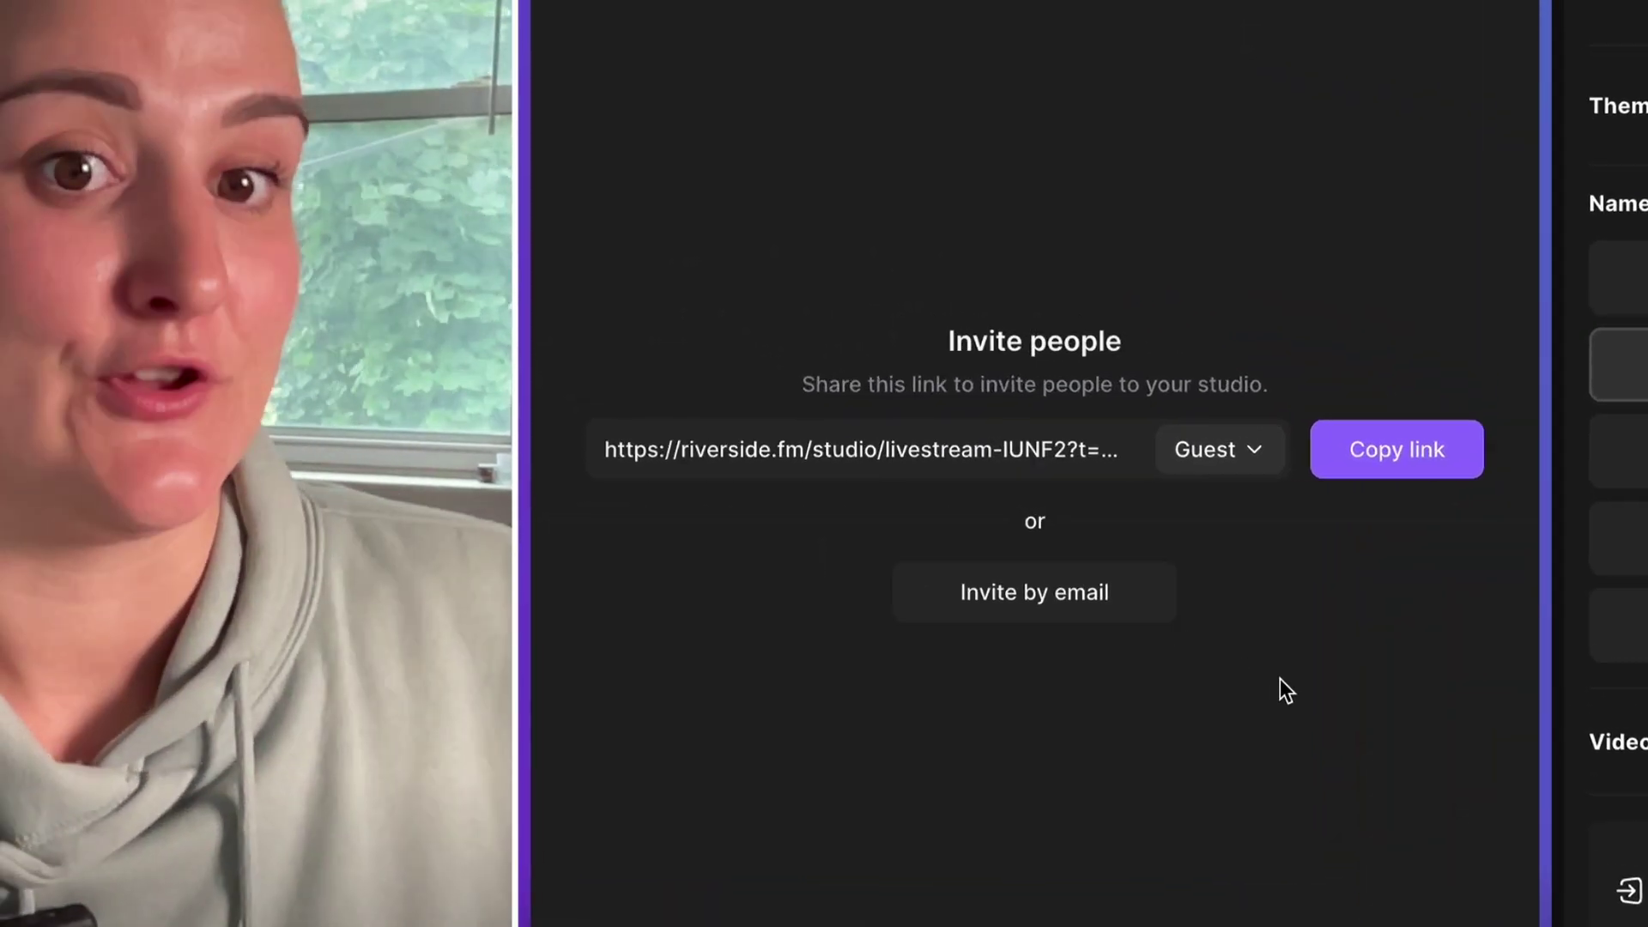
left_click(1371, 477)
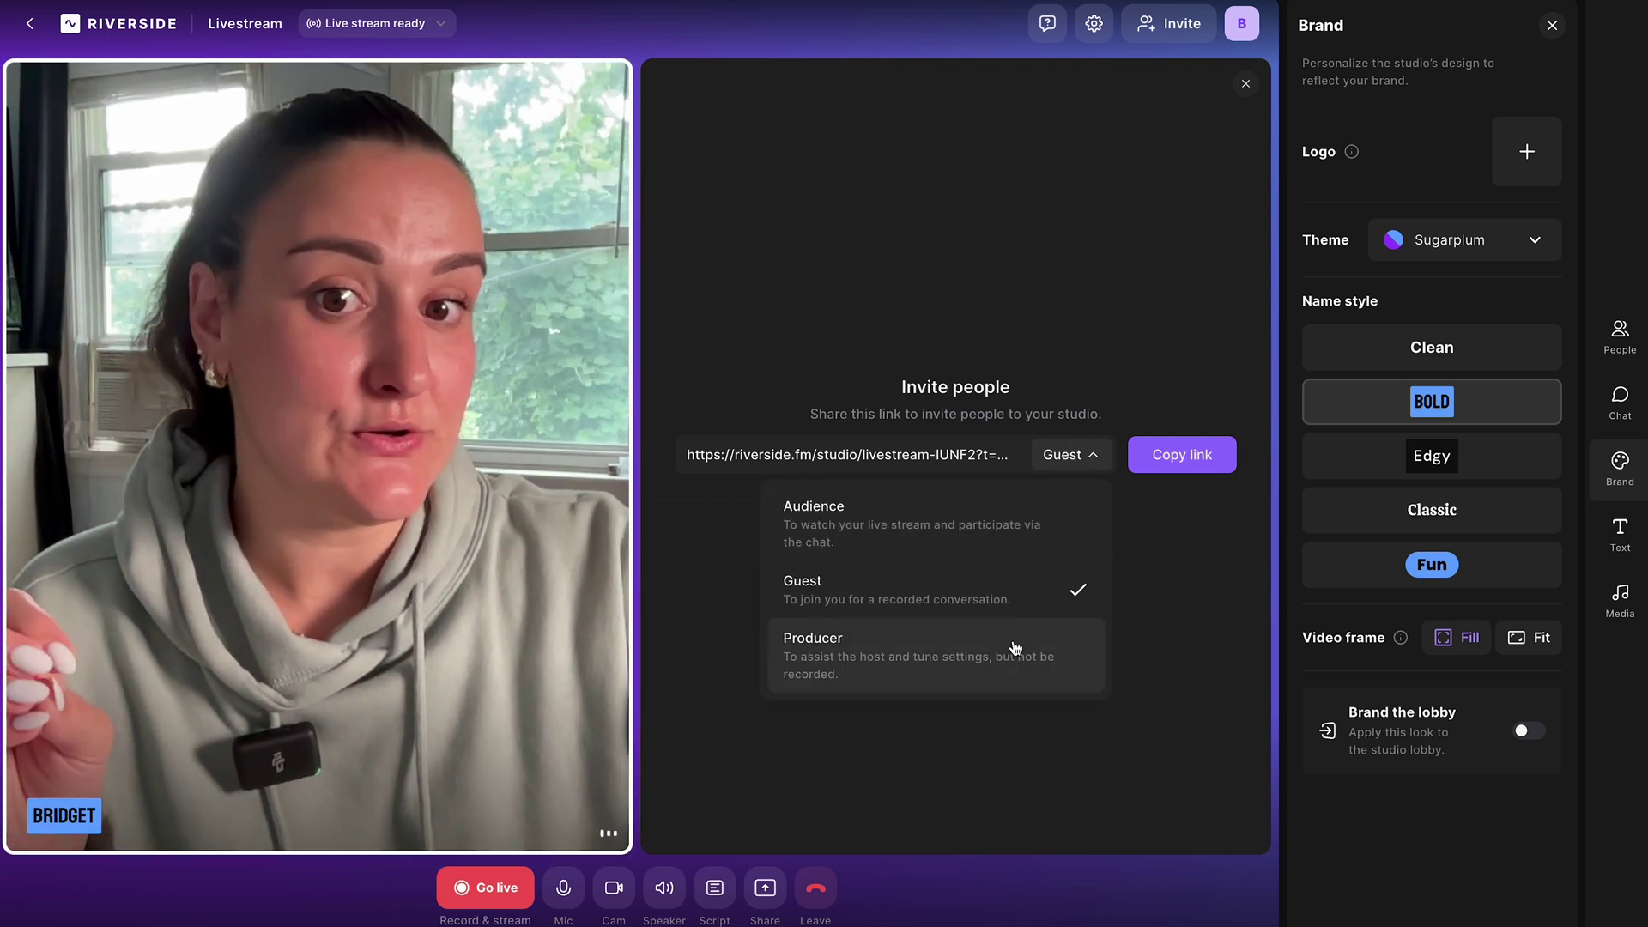
left_click(1018, 650)
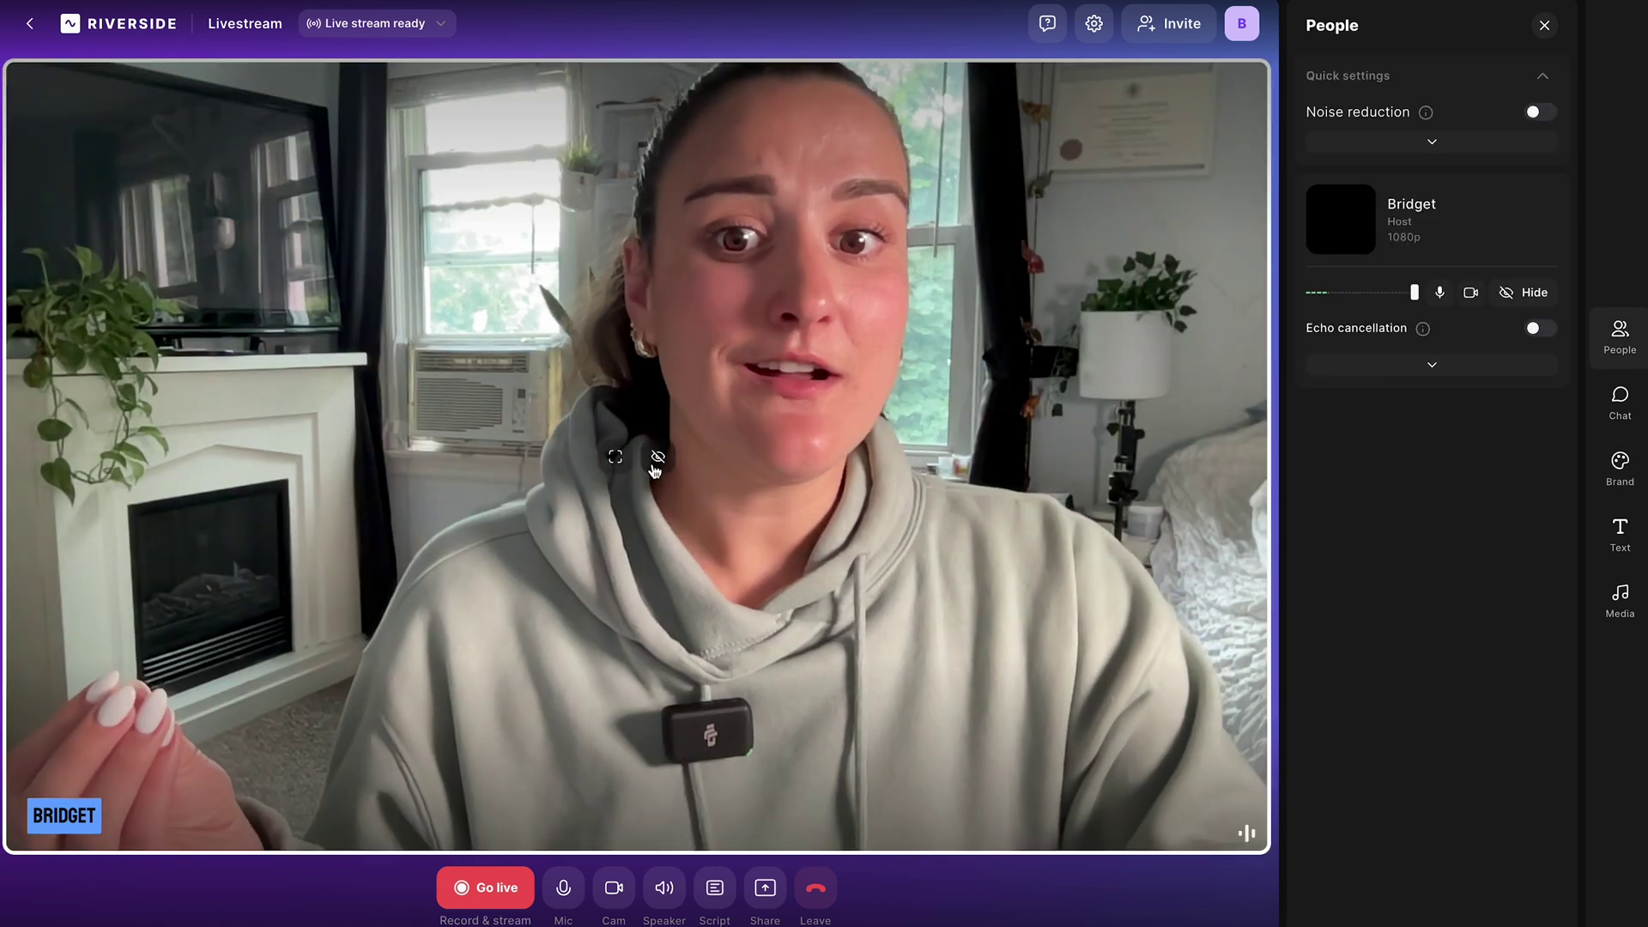
- Send the host backstage and back on stage, expand their 1080p device details, and adjust their volume
mouse_move(655, 463)
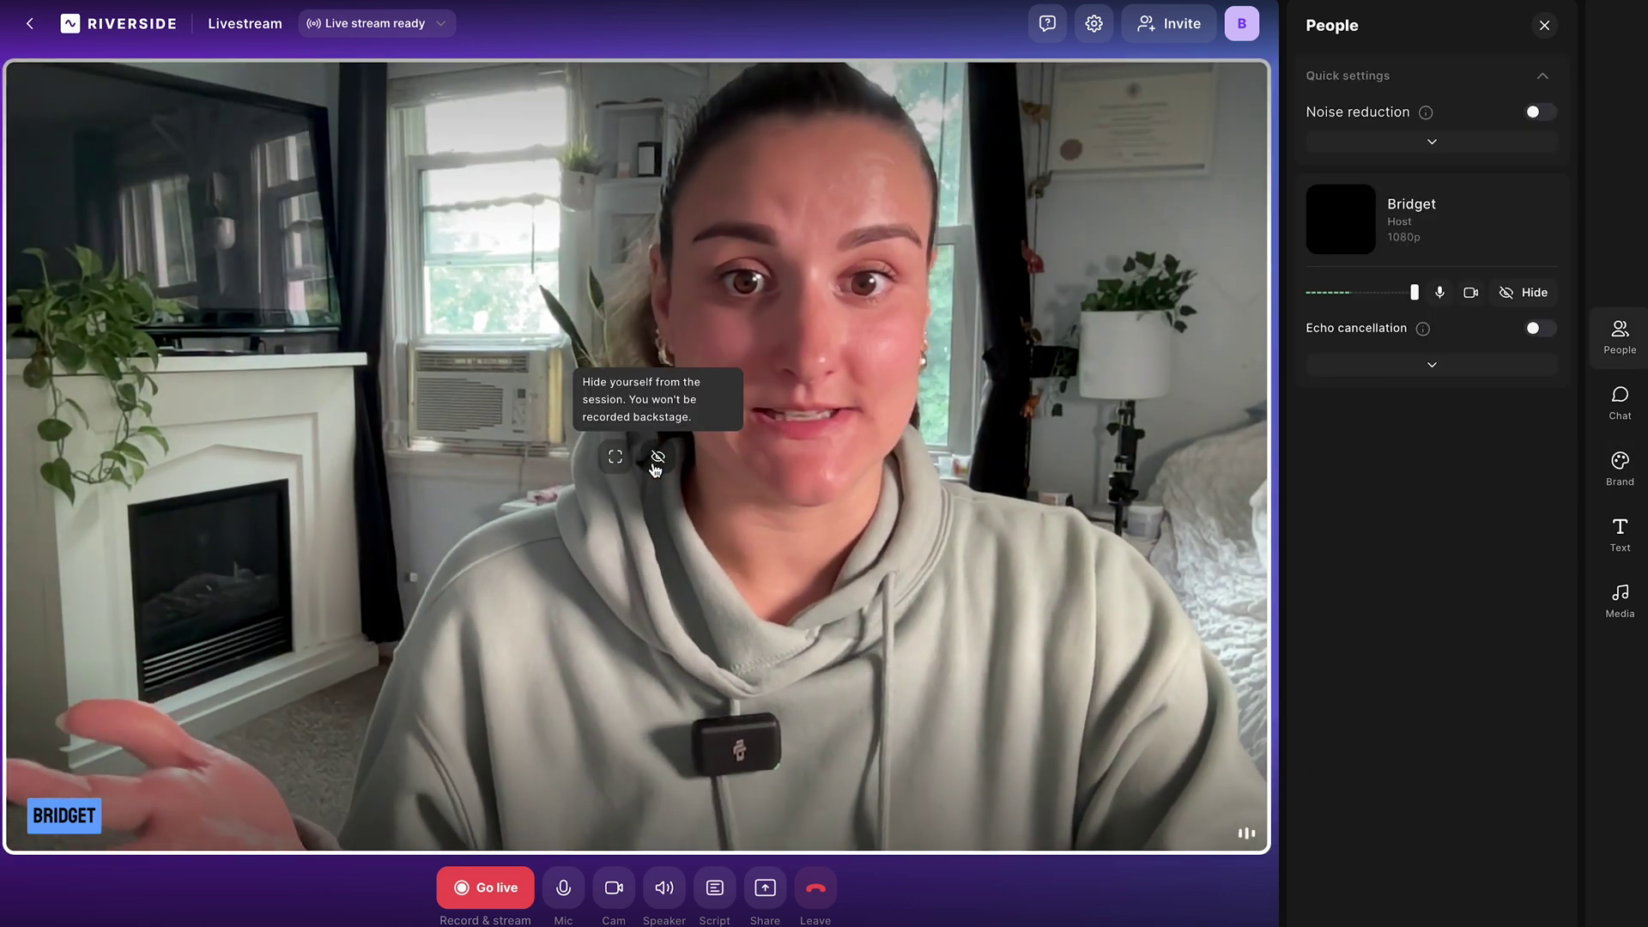
left_click(655, 463)
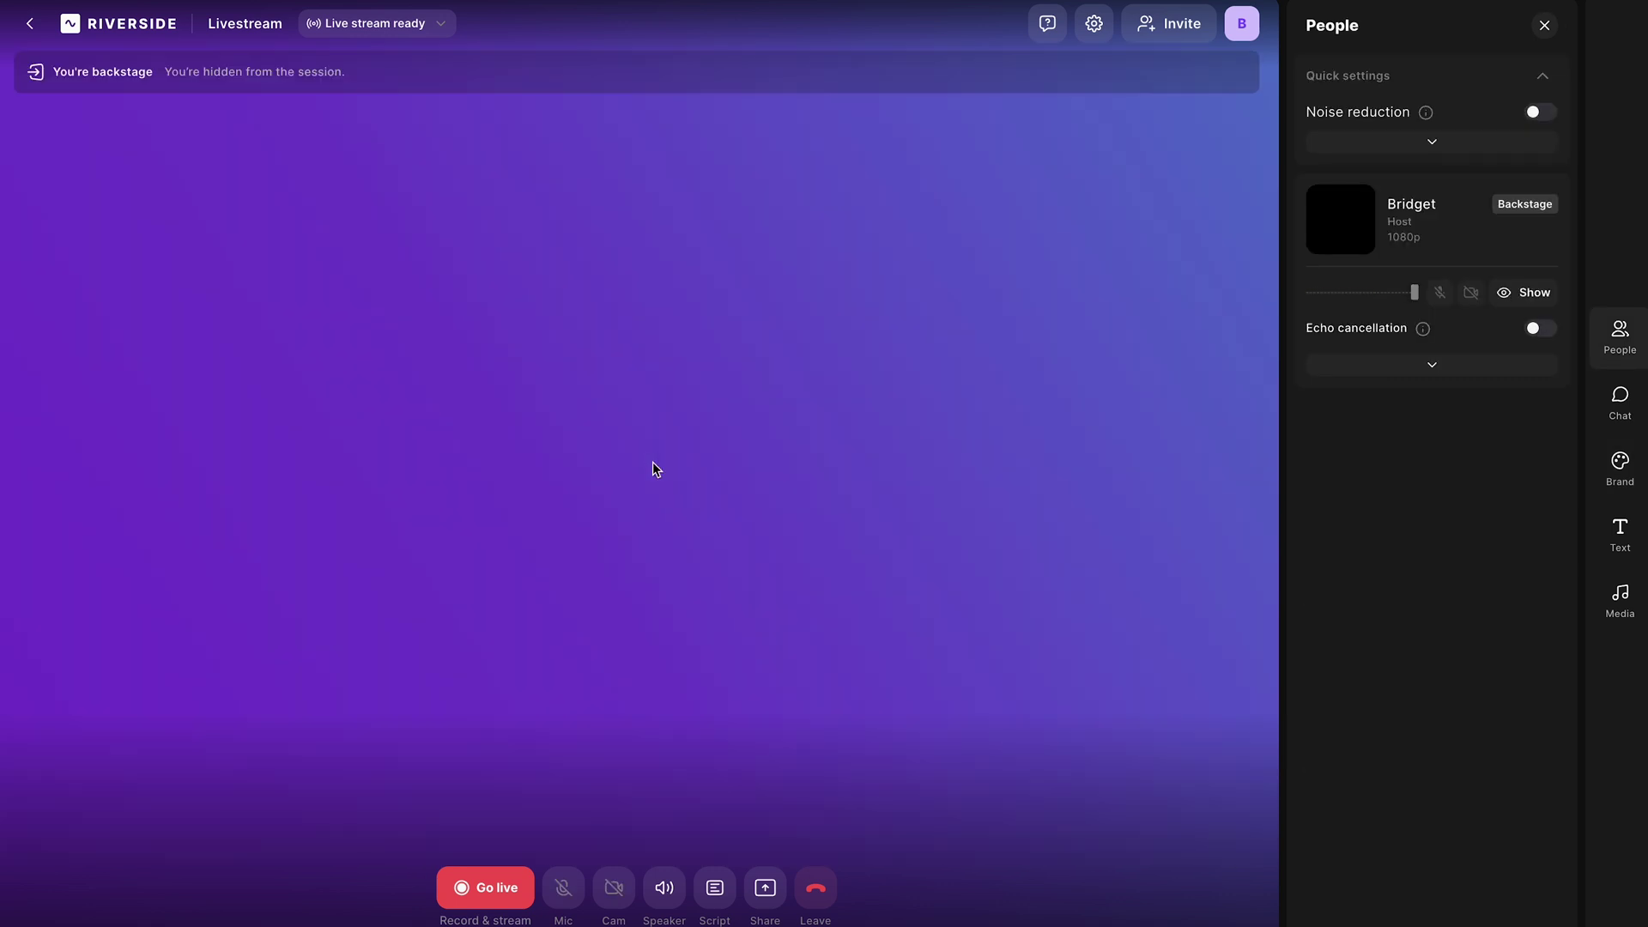
left_click(1533, 298)
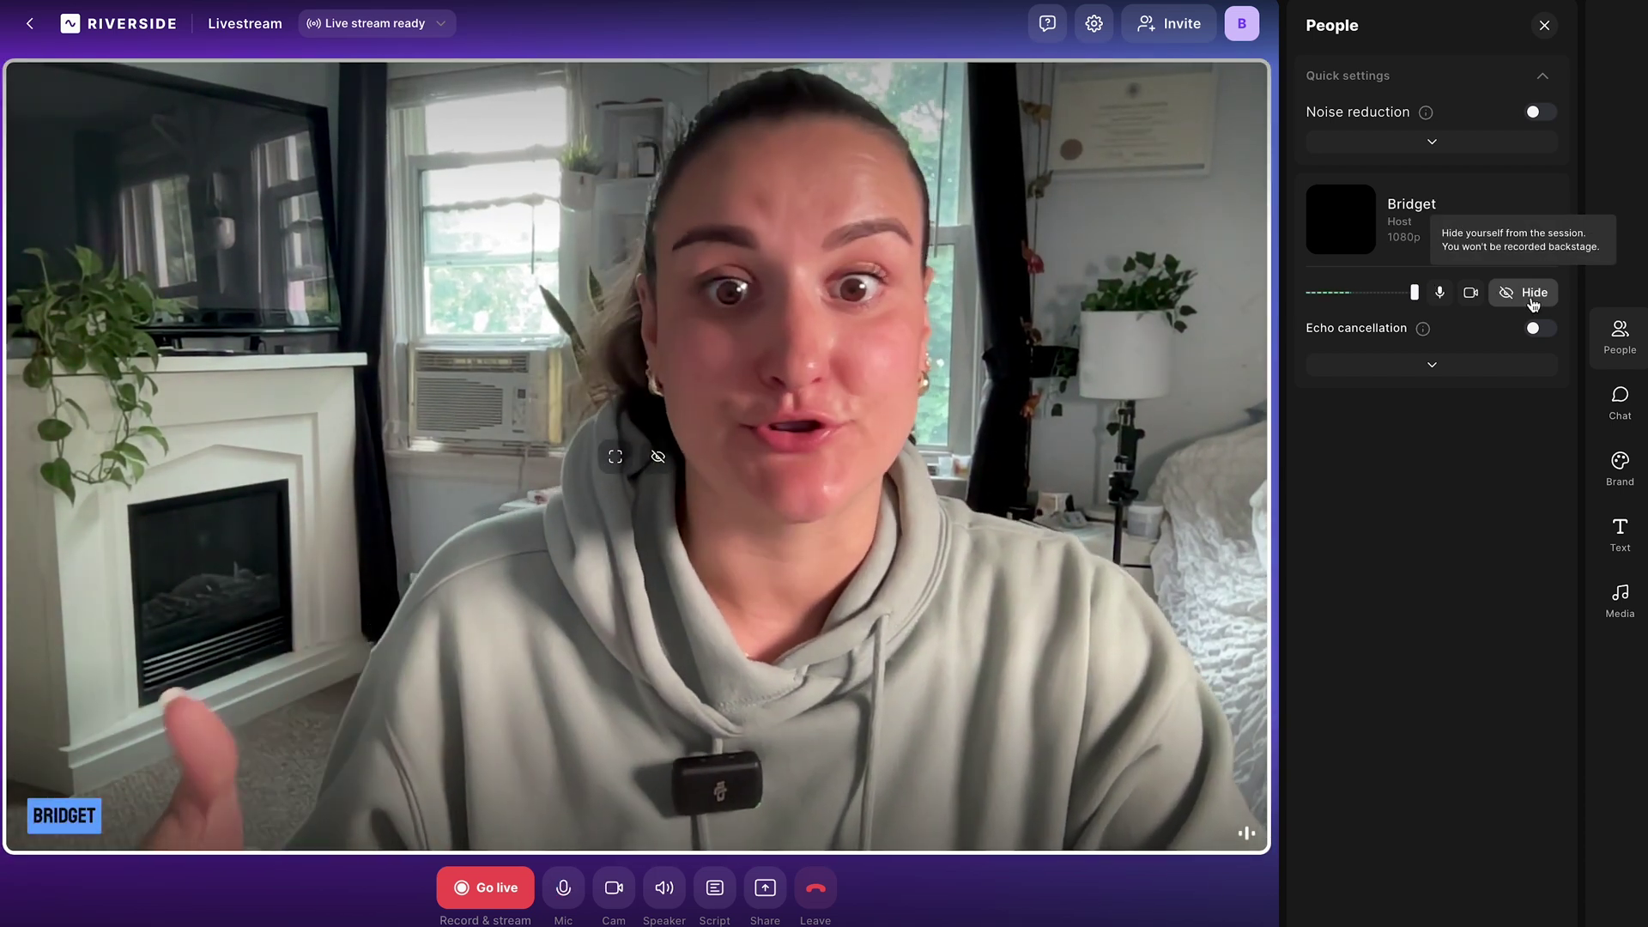
left_click(1431, 364)
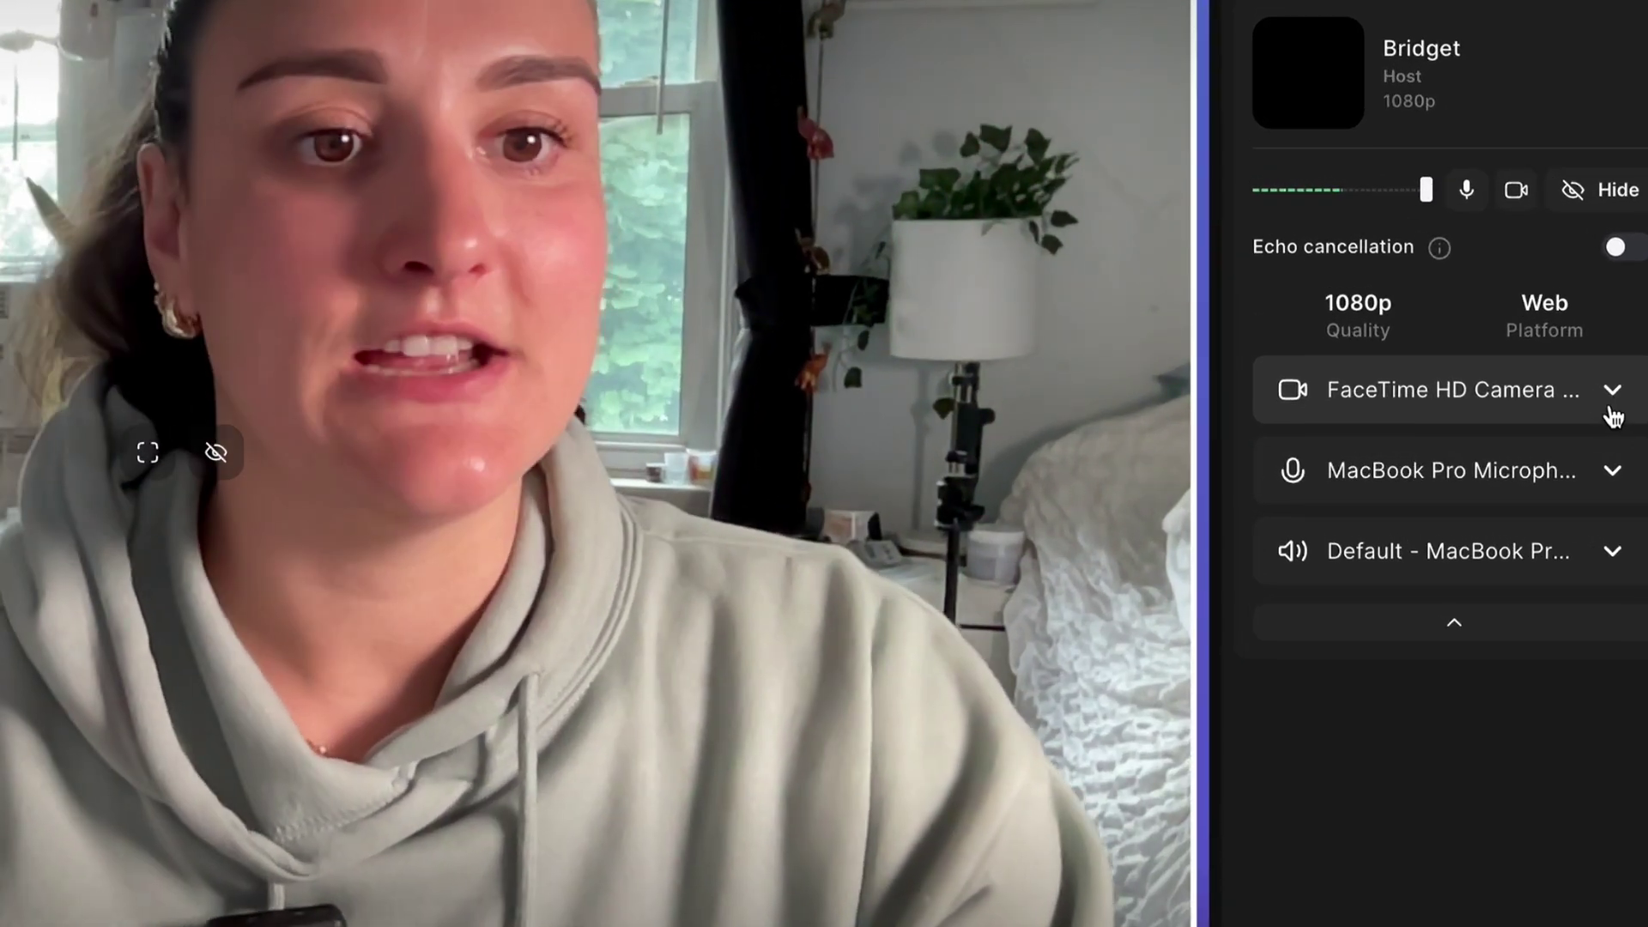
mouse_move(1421, 191)
left_mouse_down()
mouse_move(1339, 191)
mouse_move(1411, 202)
left_mouse_up()
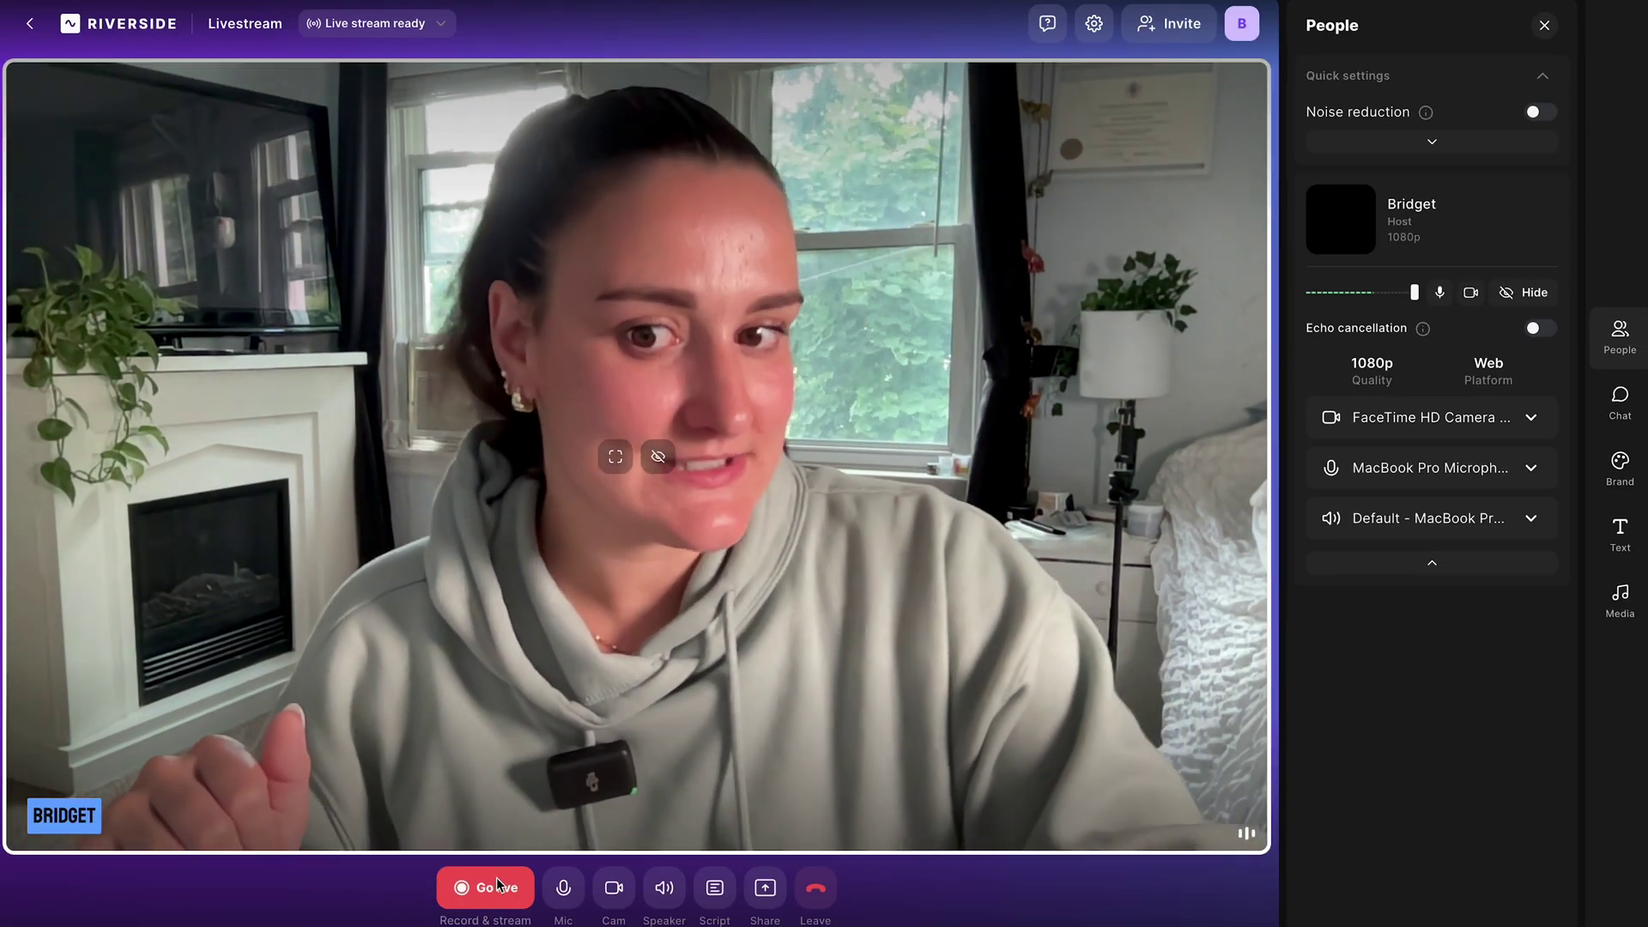
- Start the live recording, show a lower-third name tag, then browse media and check the stream destination
left_click(498, 884)
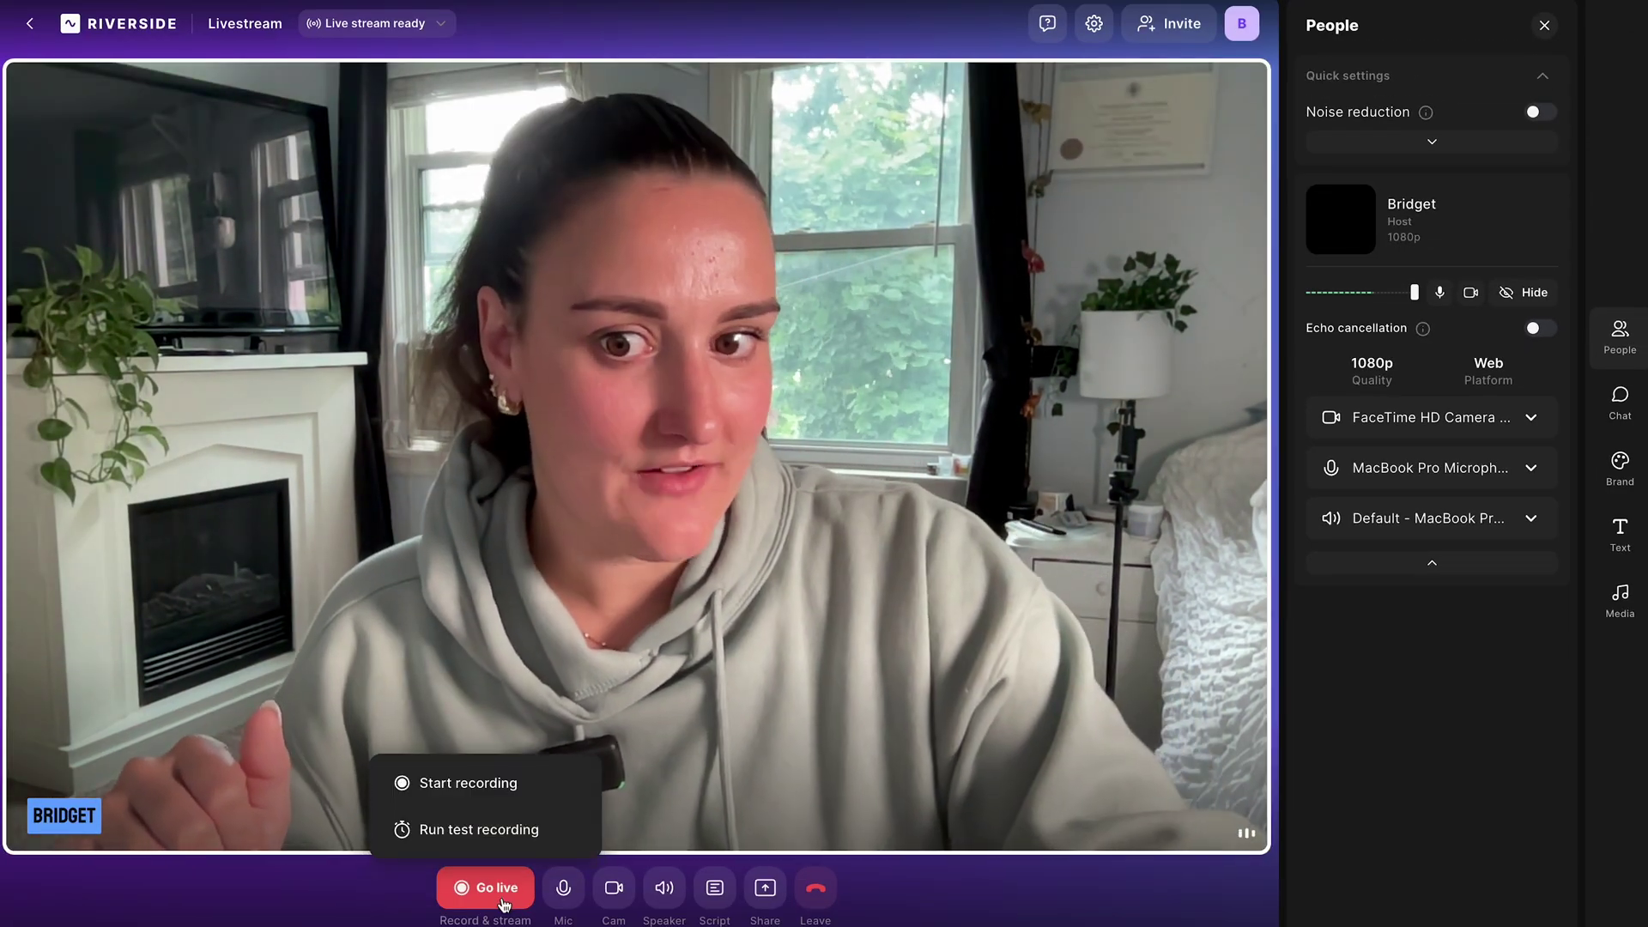
left_click(441, 784)
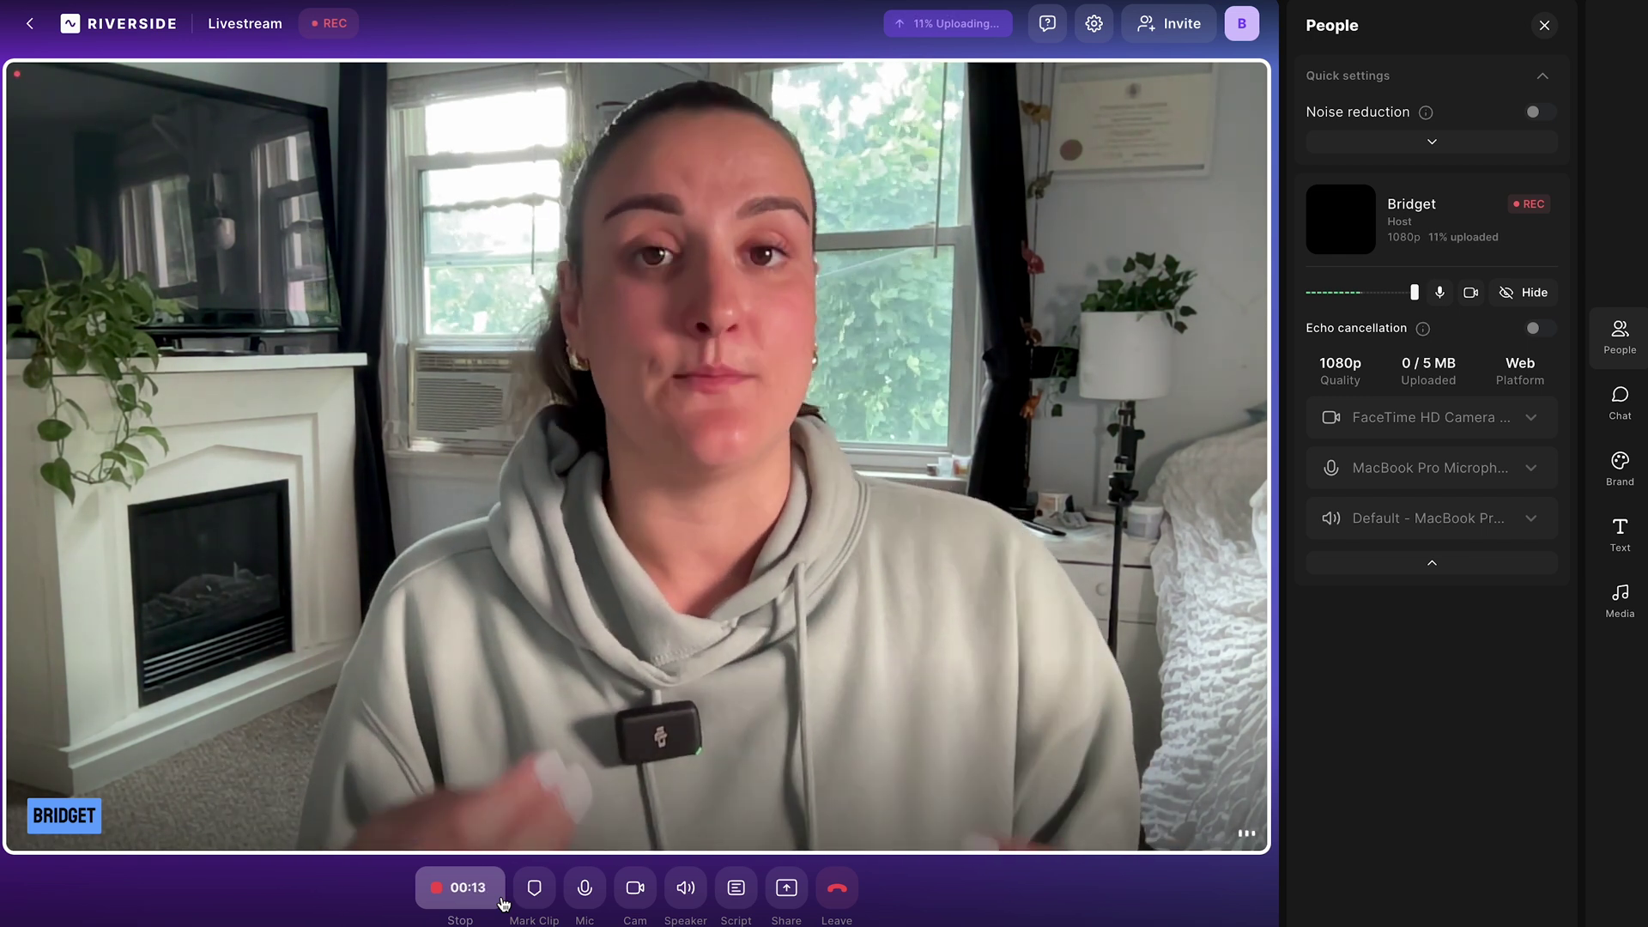
left_click(1641, 542)
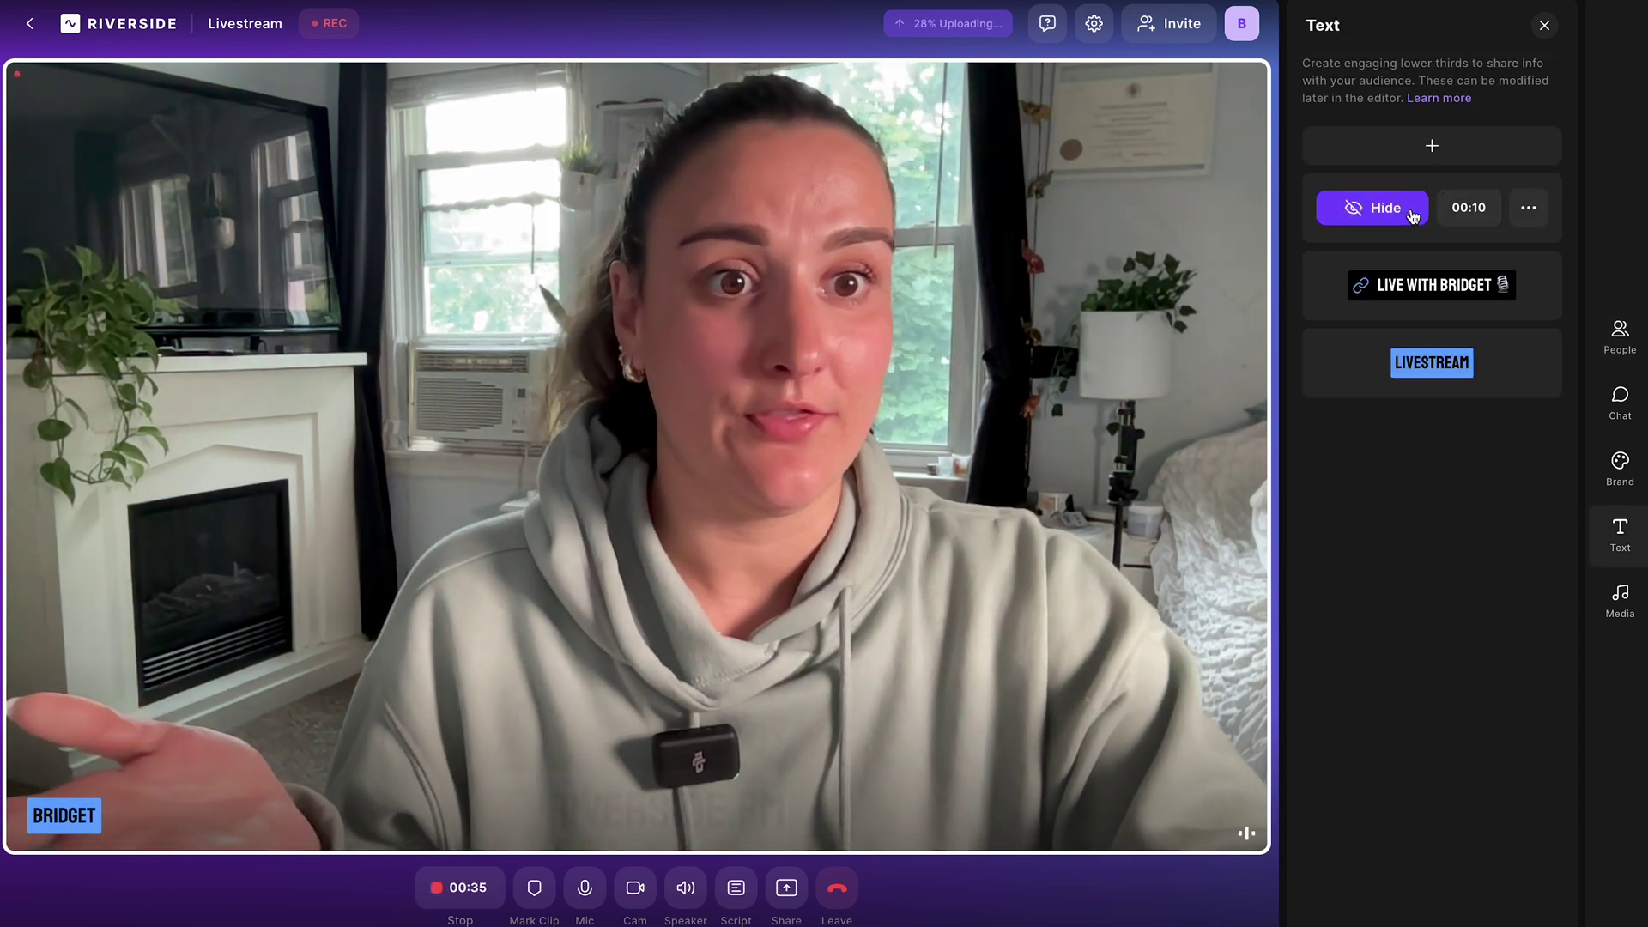
left_click(1411, 213)
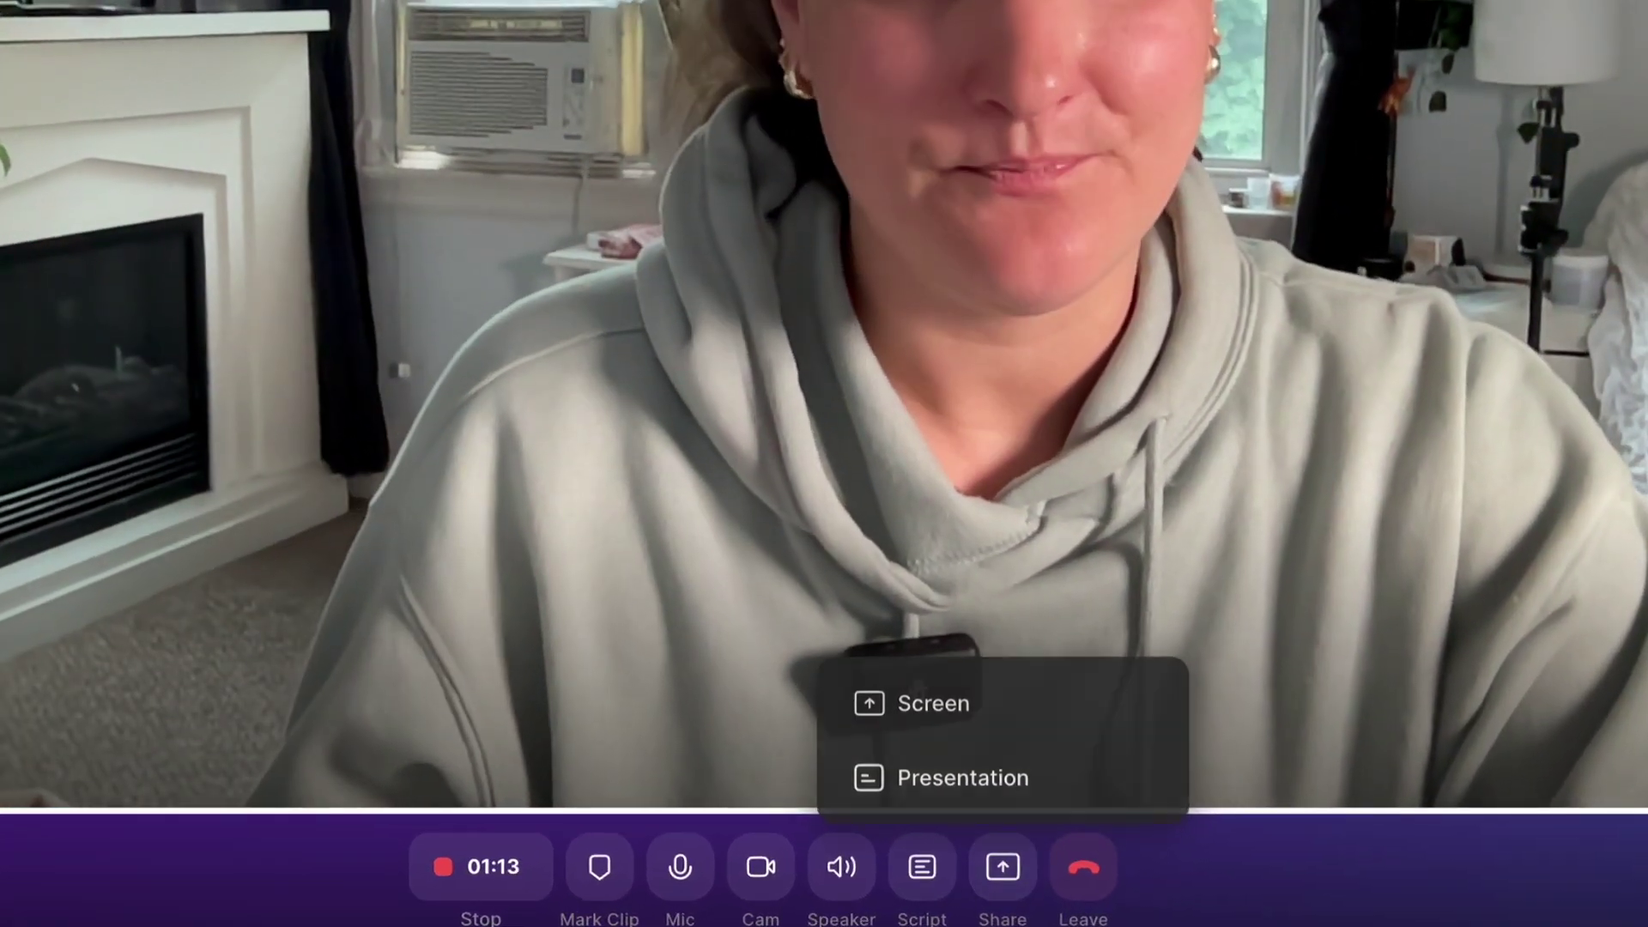
left_click(1647, 433)
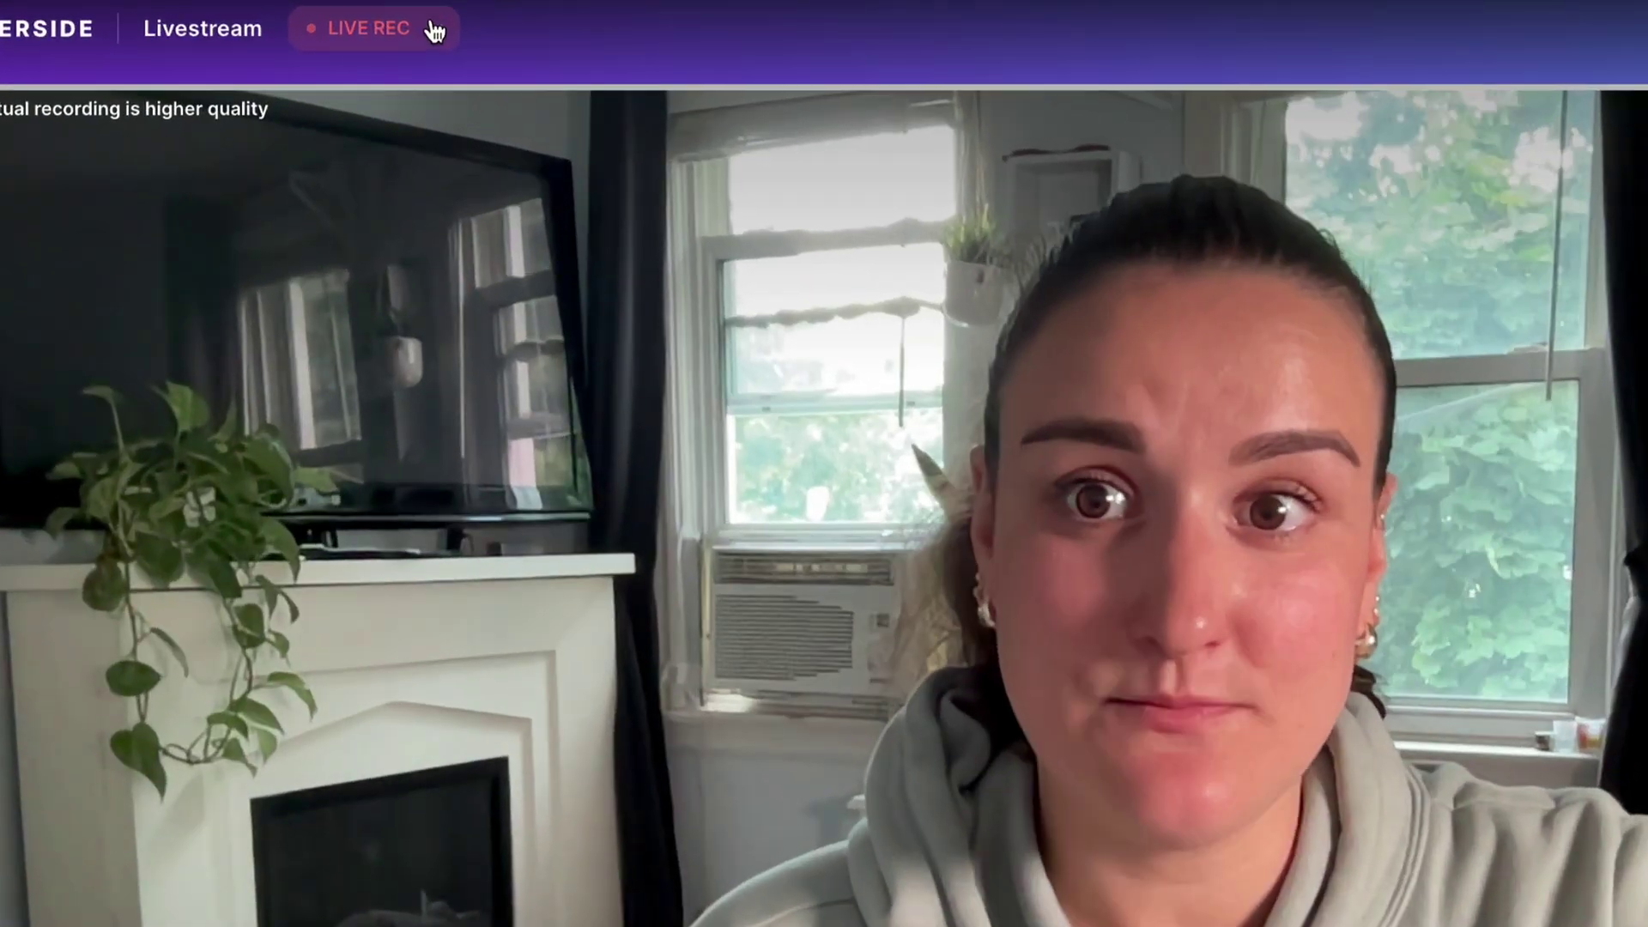
left_click(413, 27)
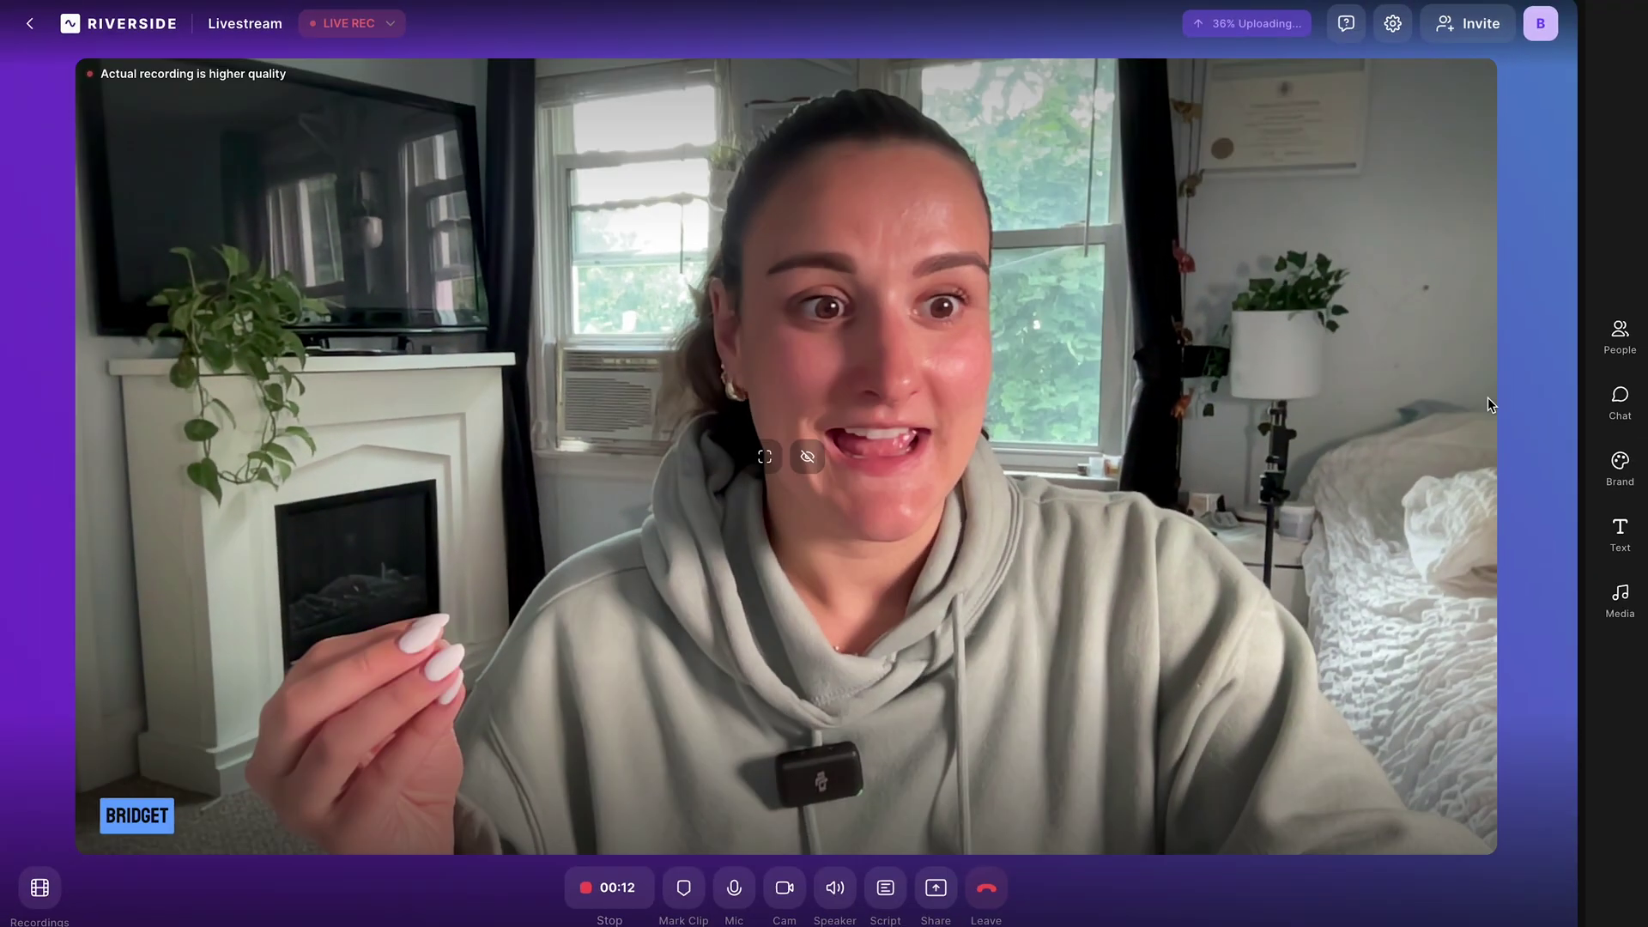
- Open the live stream chat, stop the recording, and scroll to the take's finished recording files
left_click(1622, 399)
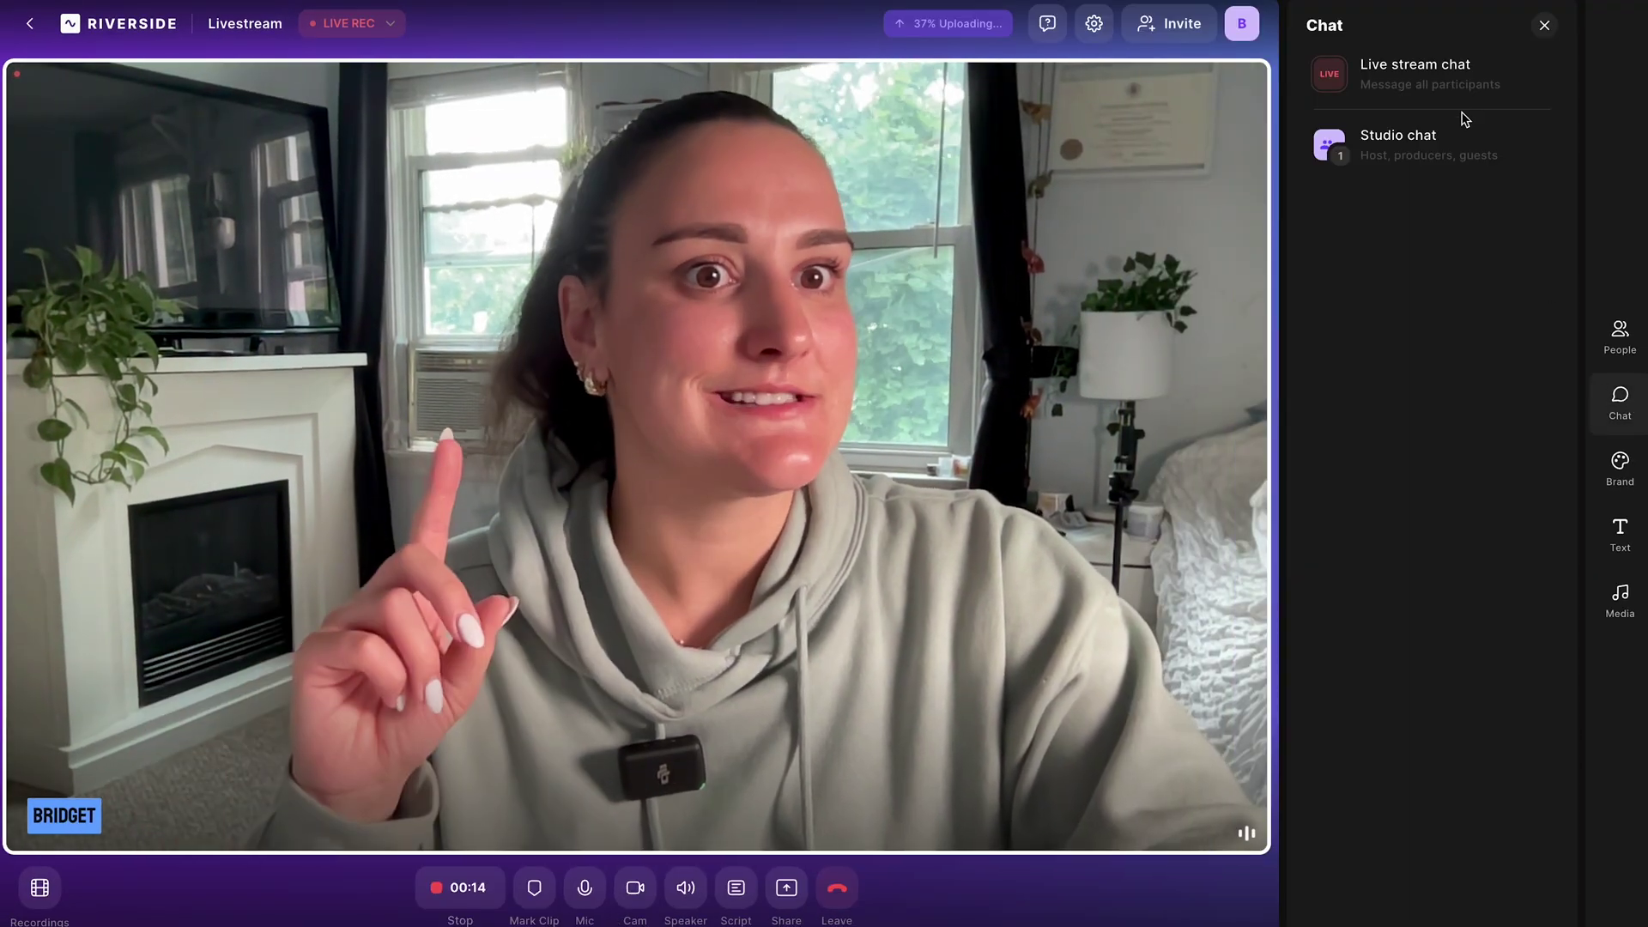
left_click(1453, 85)
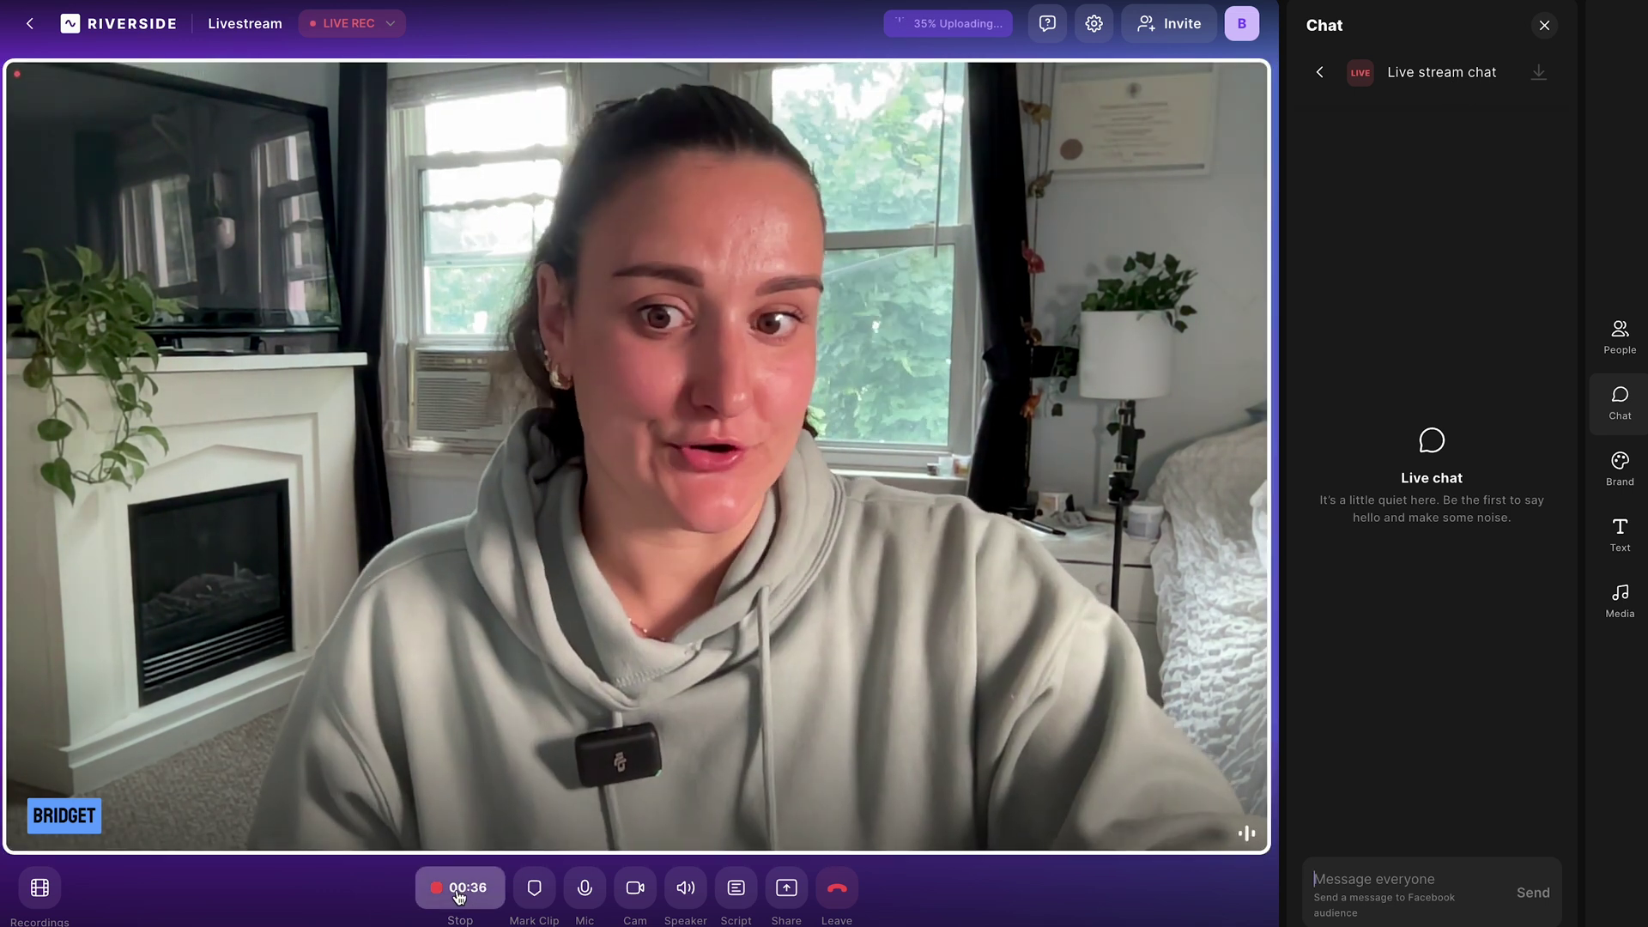
left_click(460, 886)
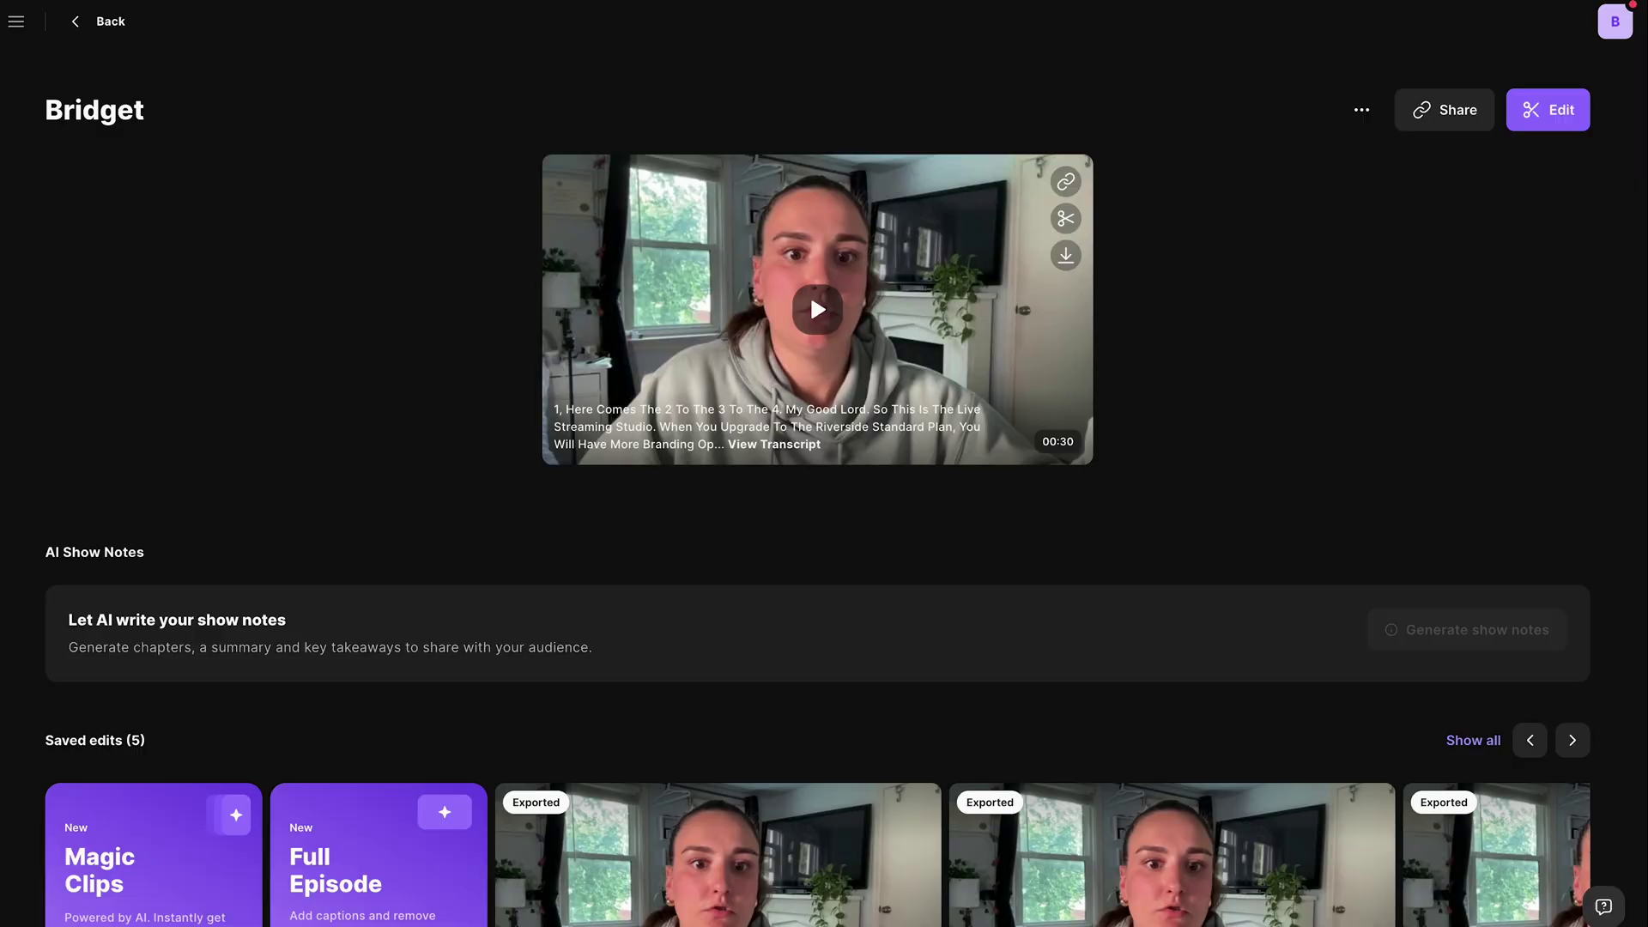
scroll(824, 464, "down", 8)
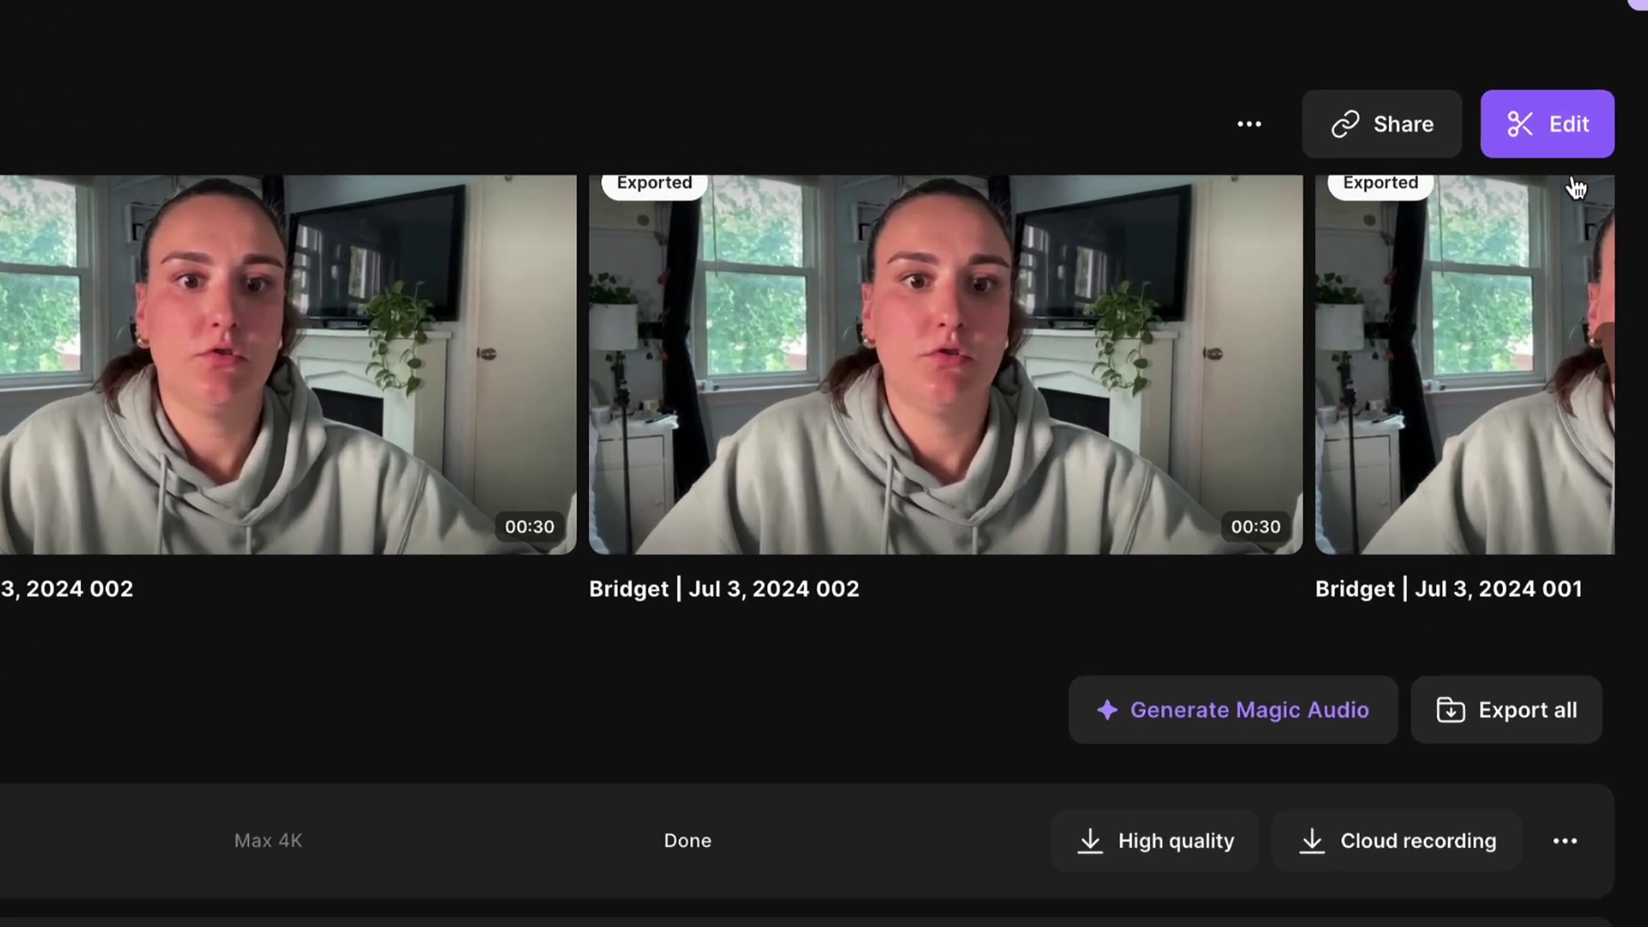
- Create a new edit of the recording and delete the Introduction section
left_click(1558, 146)
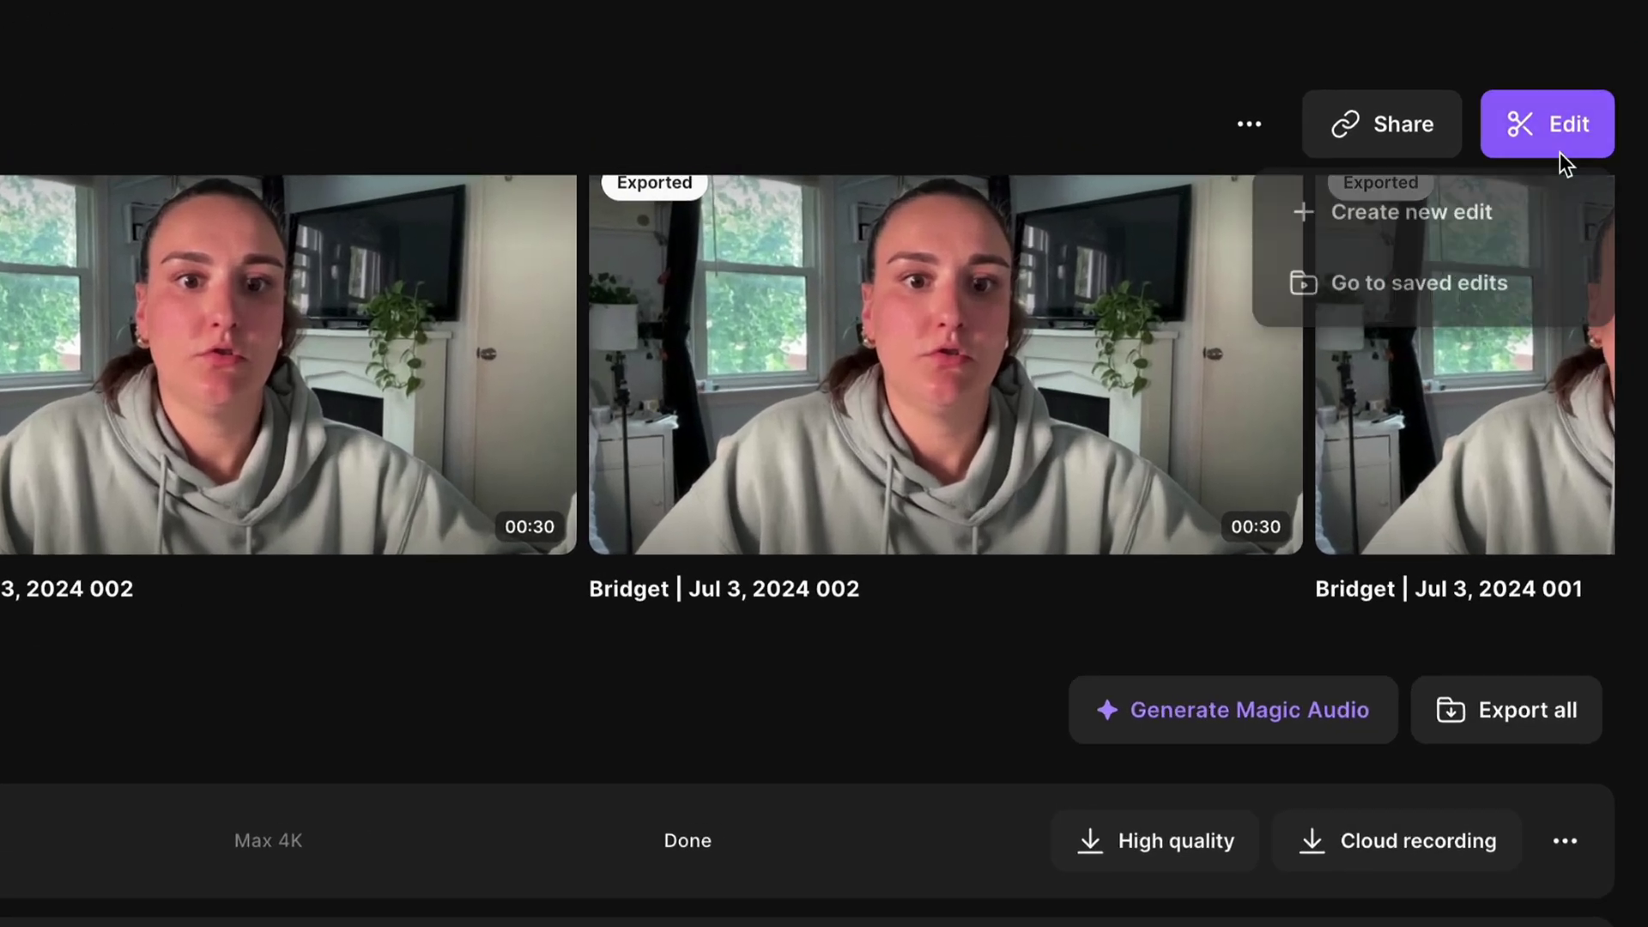
left_click(1529, 213)
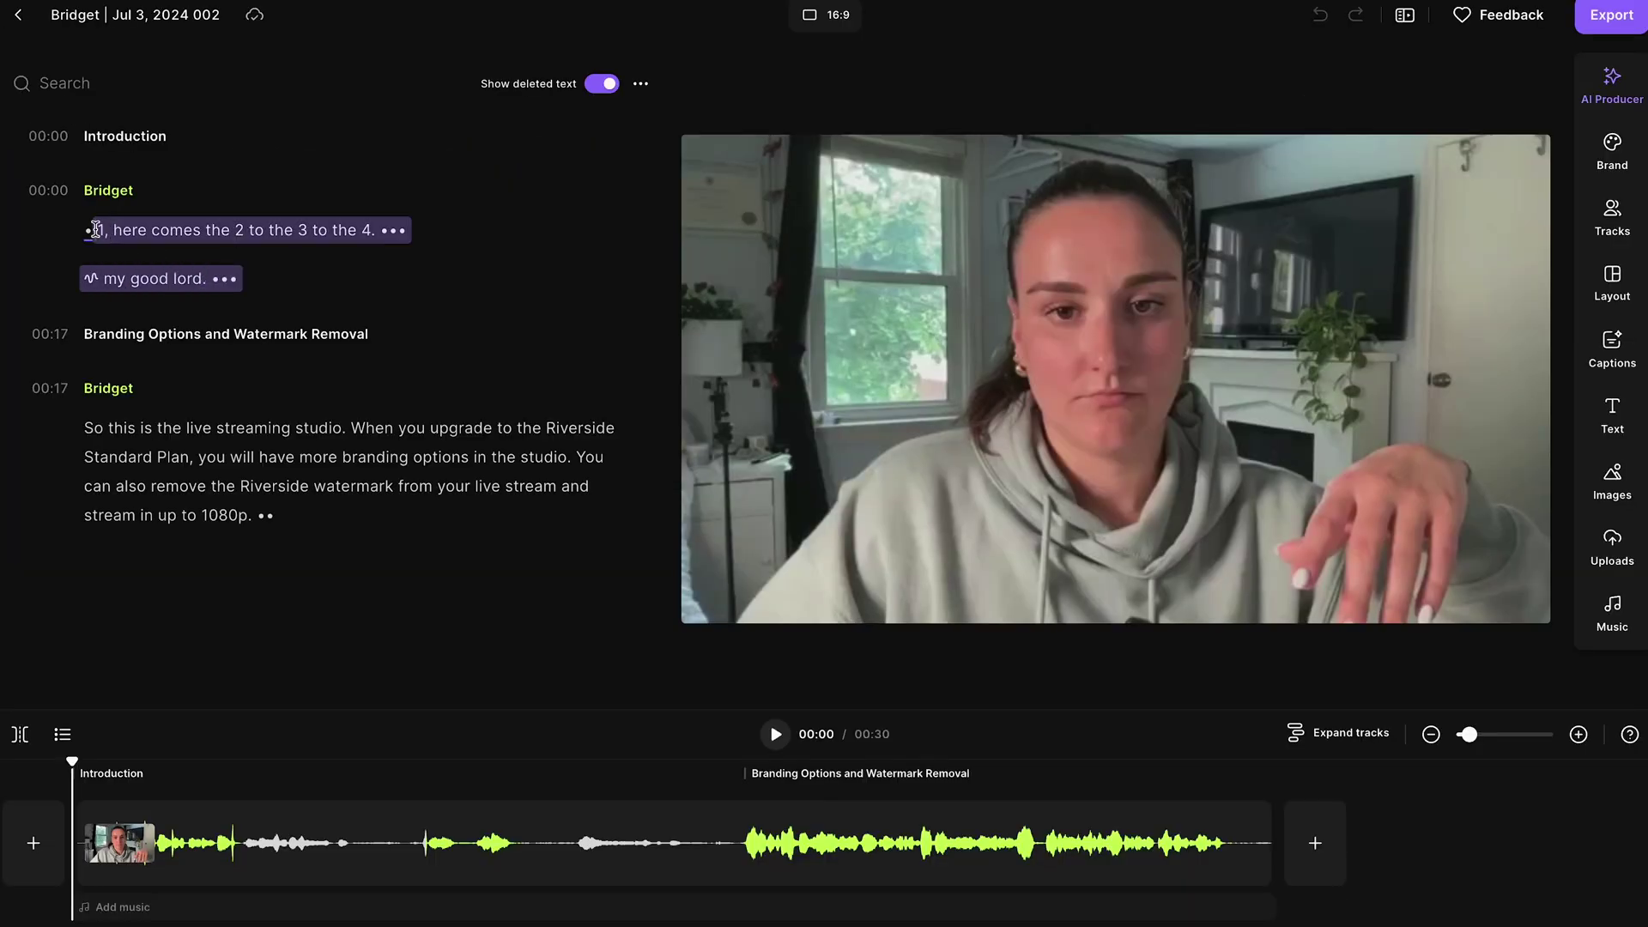
left_click_drag(86, 224, 82, 222)
key("Delete")
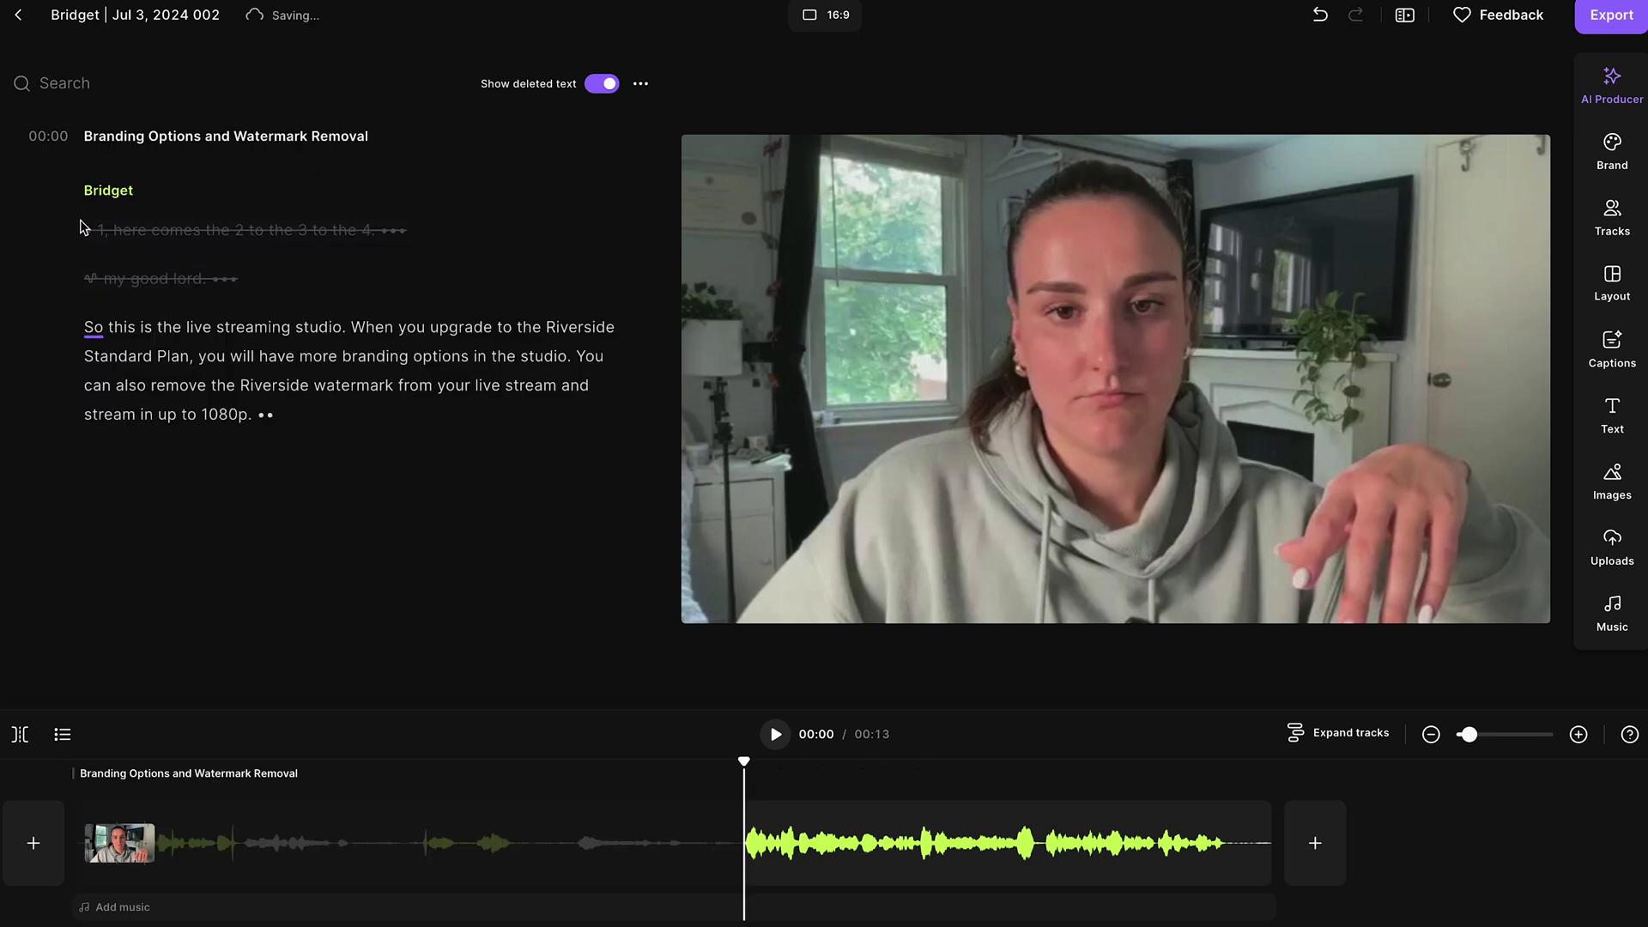
- Apply the green caption style preset to the video
left_click(1630, 95)
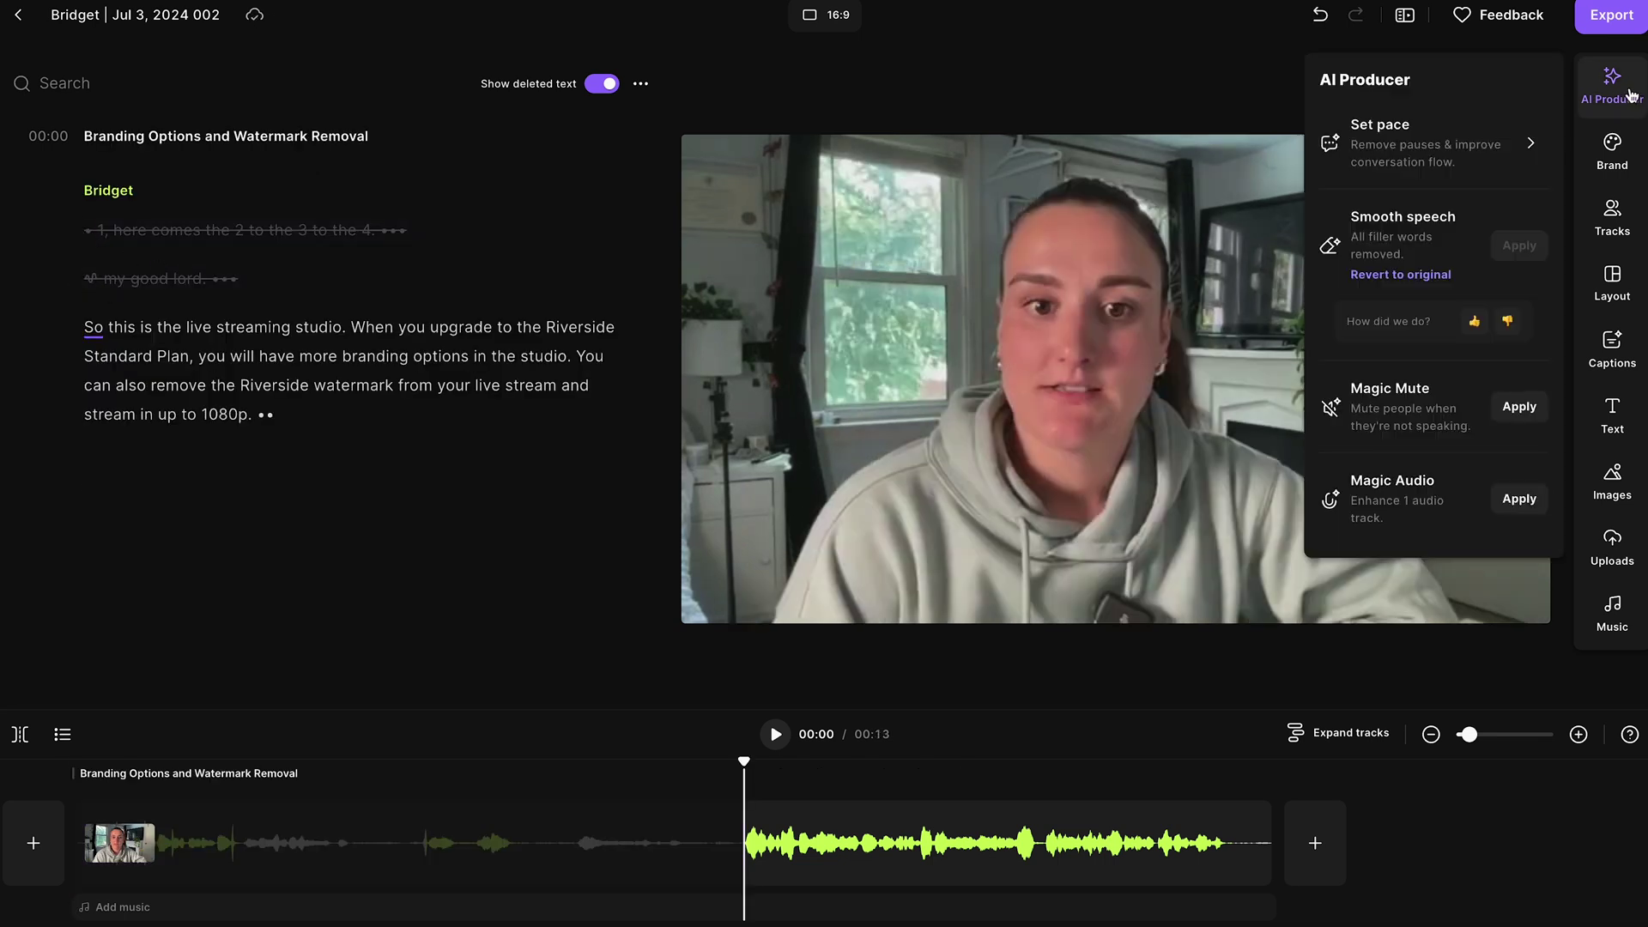
left_click(1630, 95)
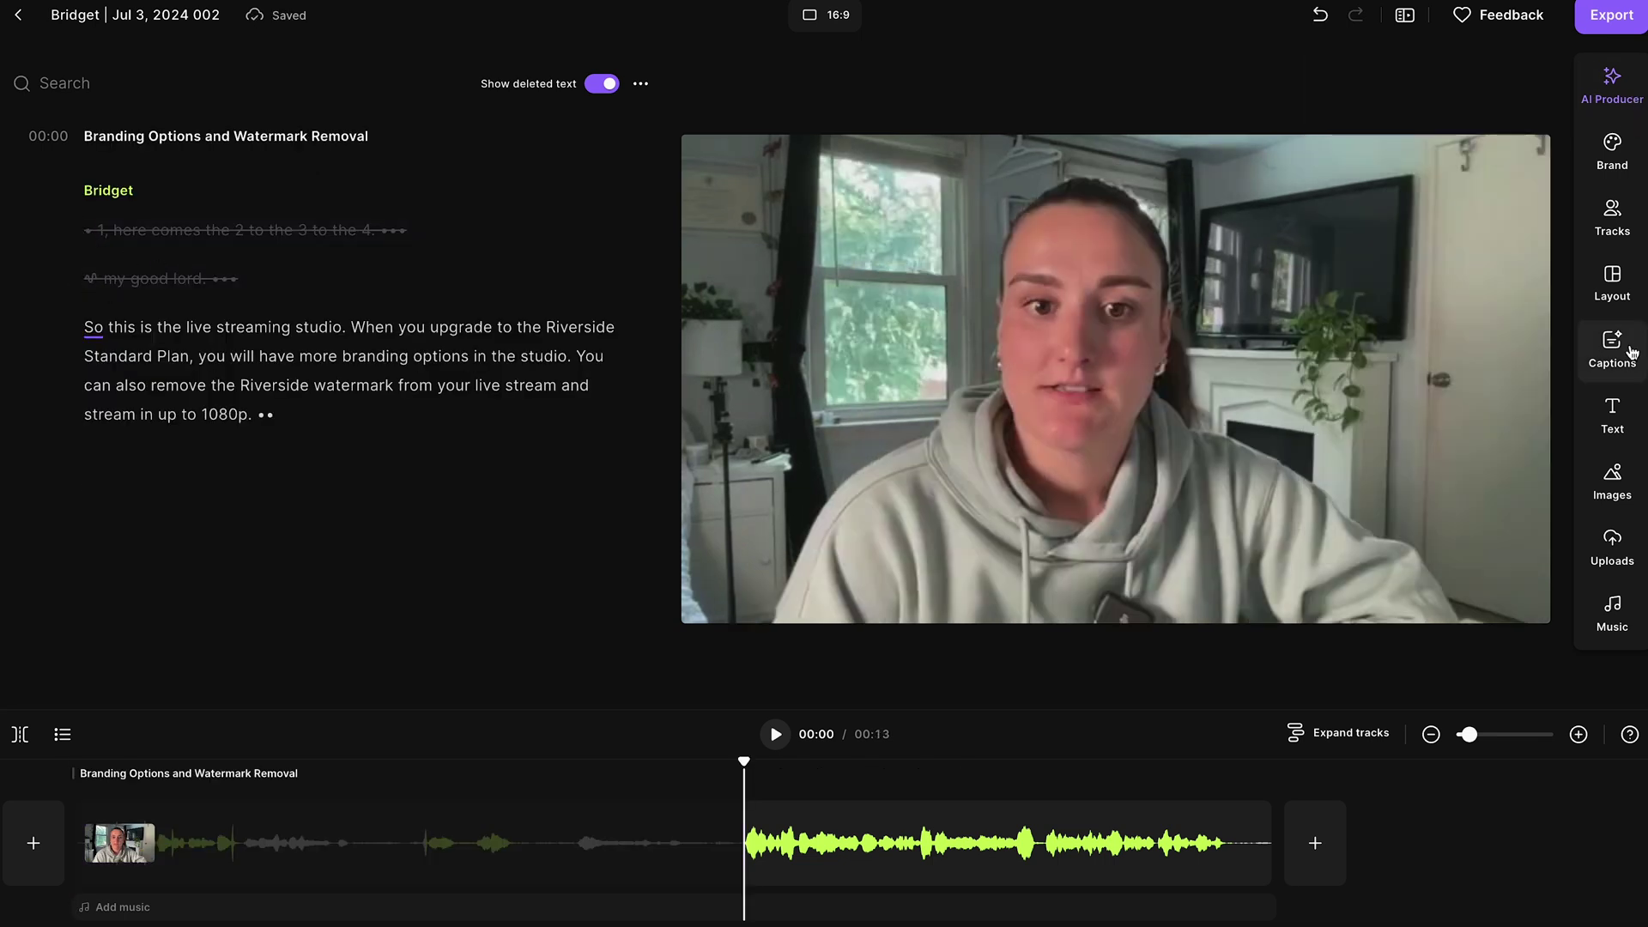
left_click(1630, 349)
left_click(1467, 241)
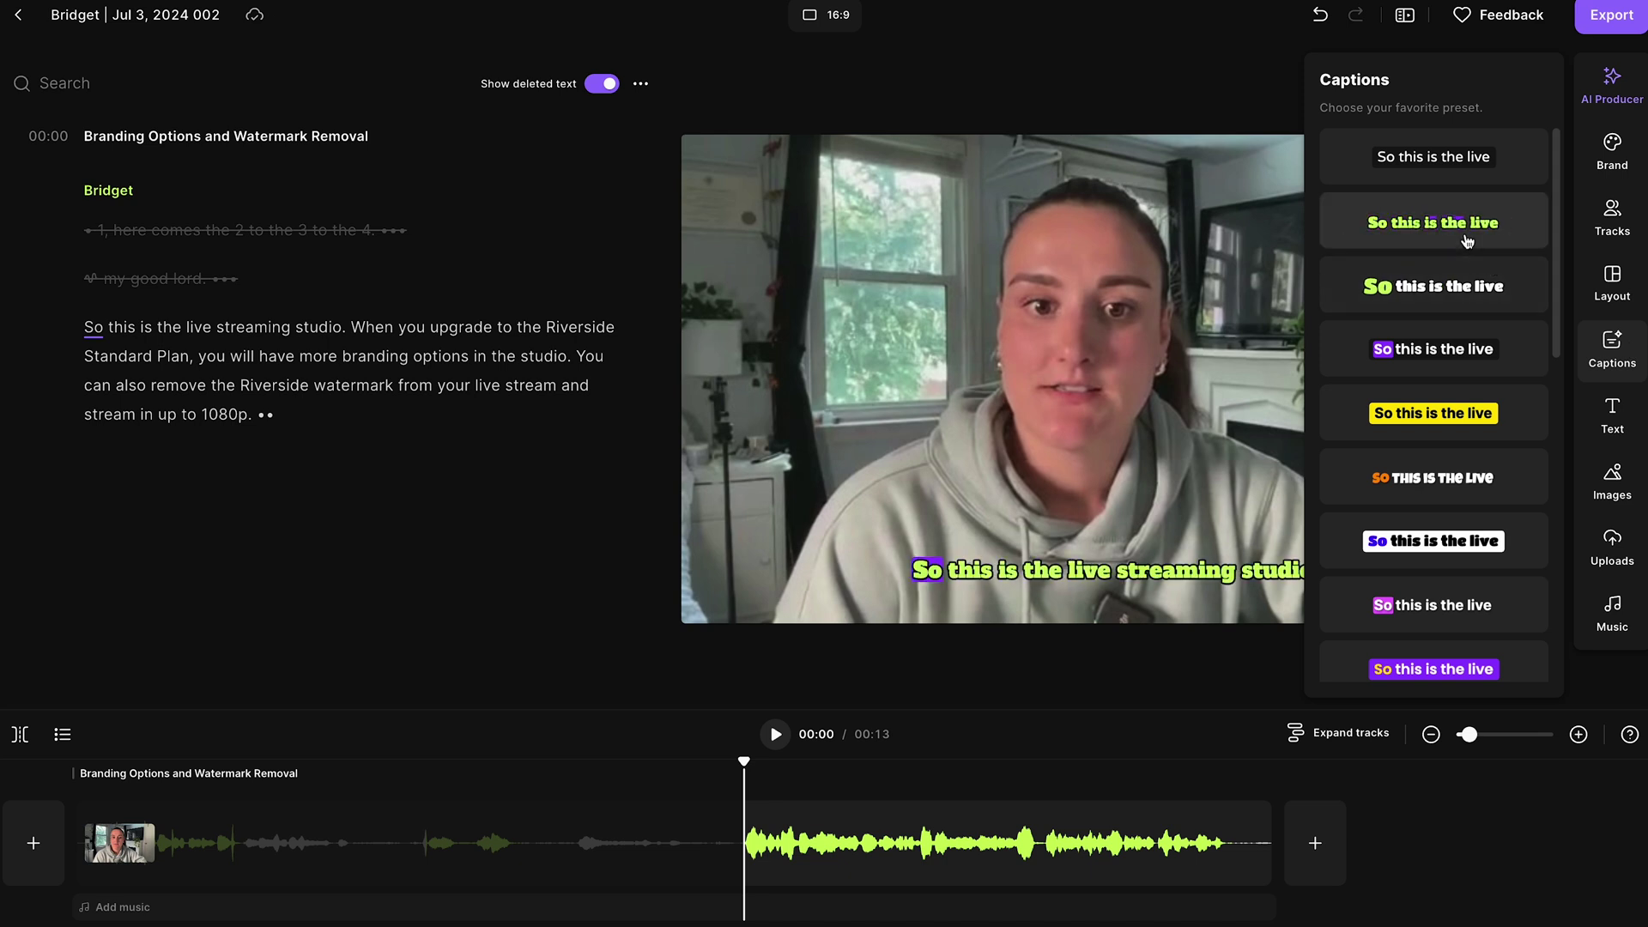
- Browse the Text, Images and Music panels for the edit
left_click(1611, 421)
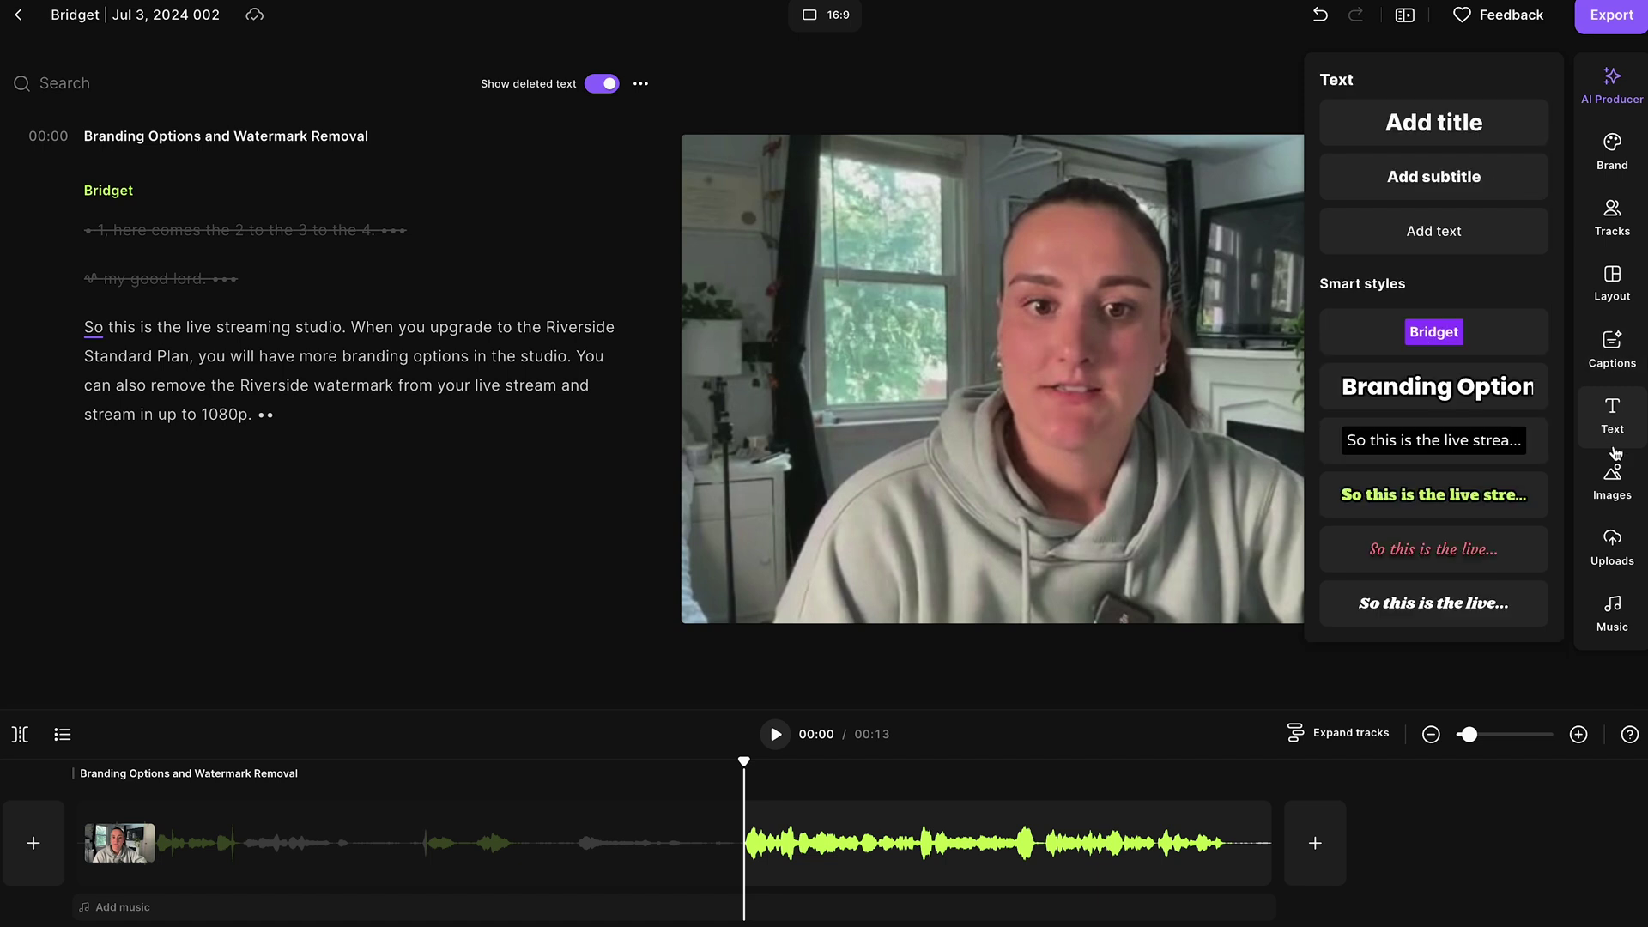
left_click(1619, 504)
left_click(1618, 624)
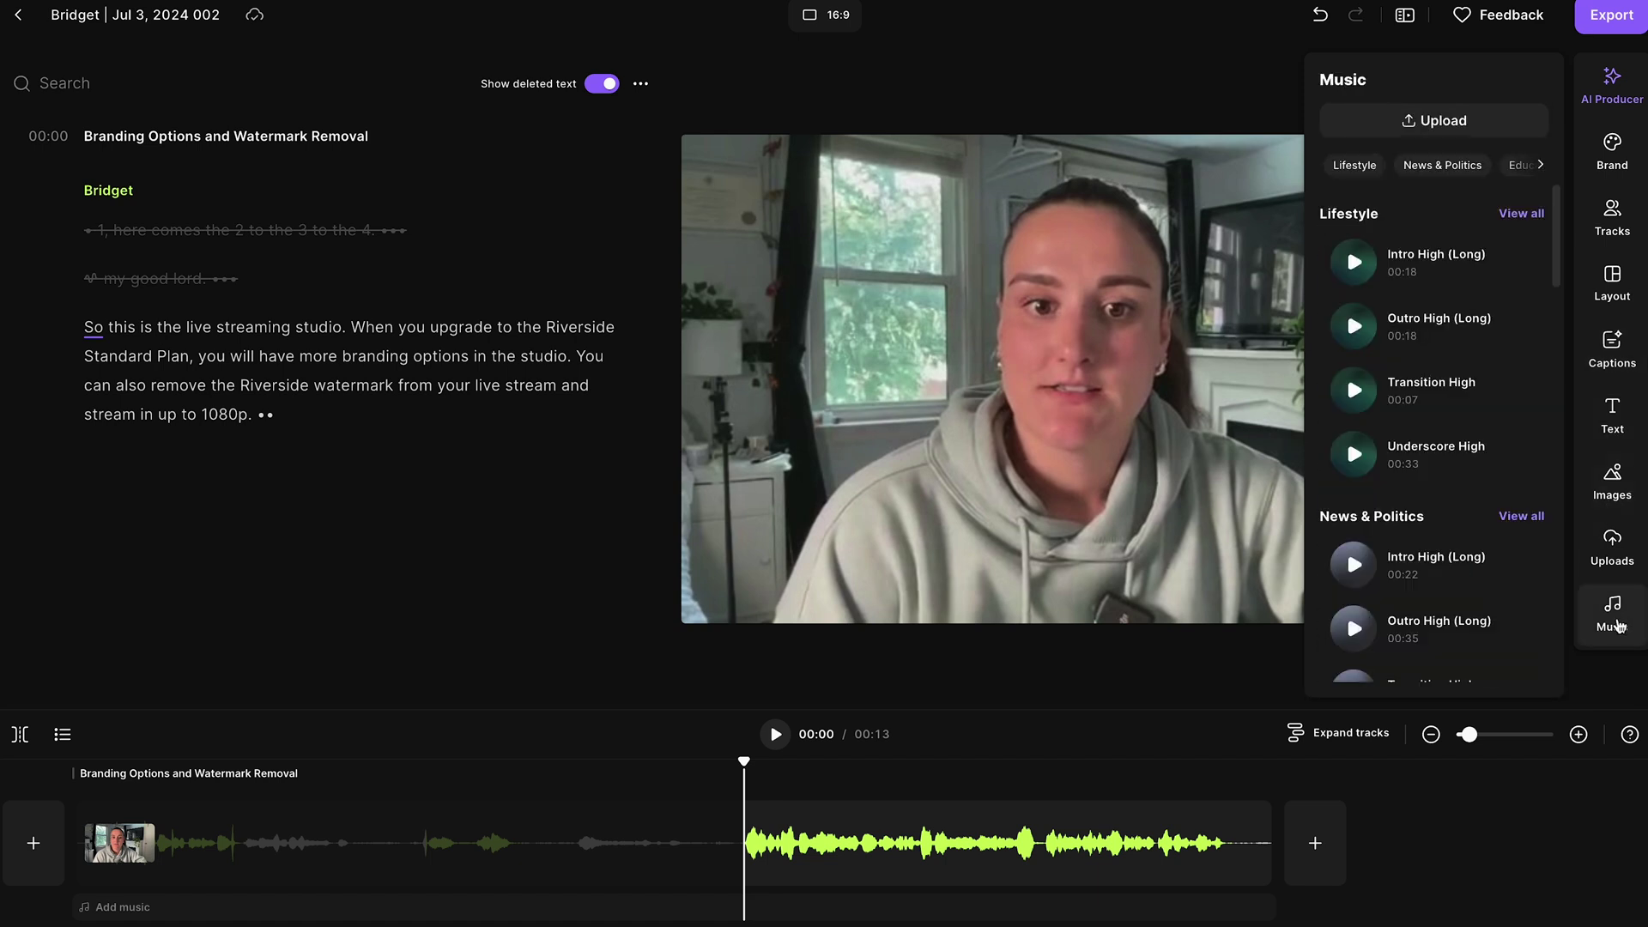
left_click(1302, 865)
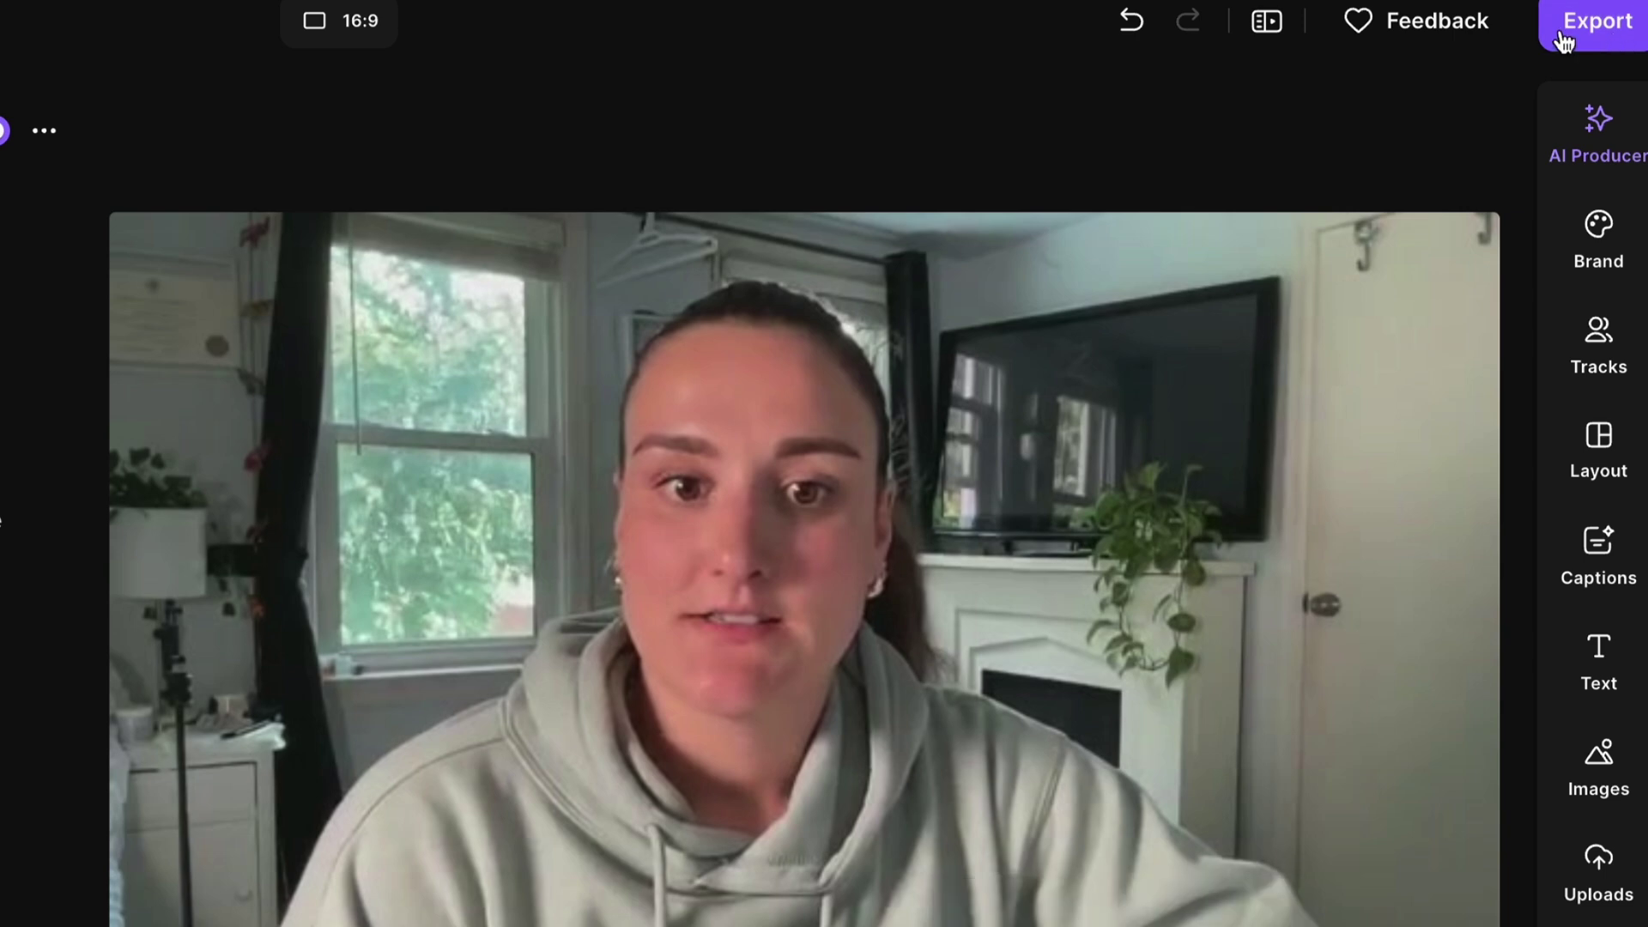
- Export the 13-second edit with video quality set to 2160p 4K
left_click(1564, 41)
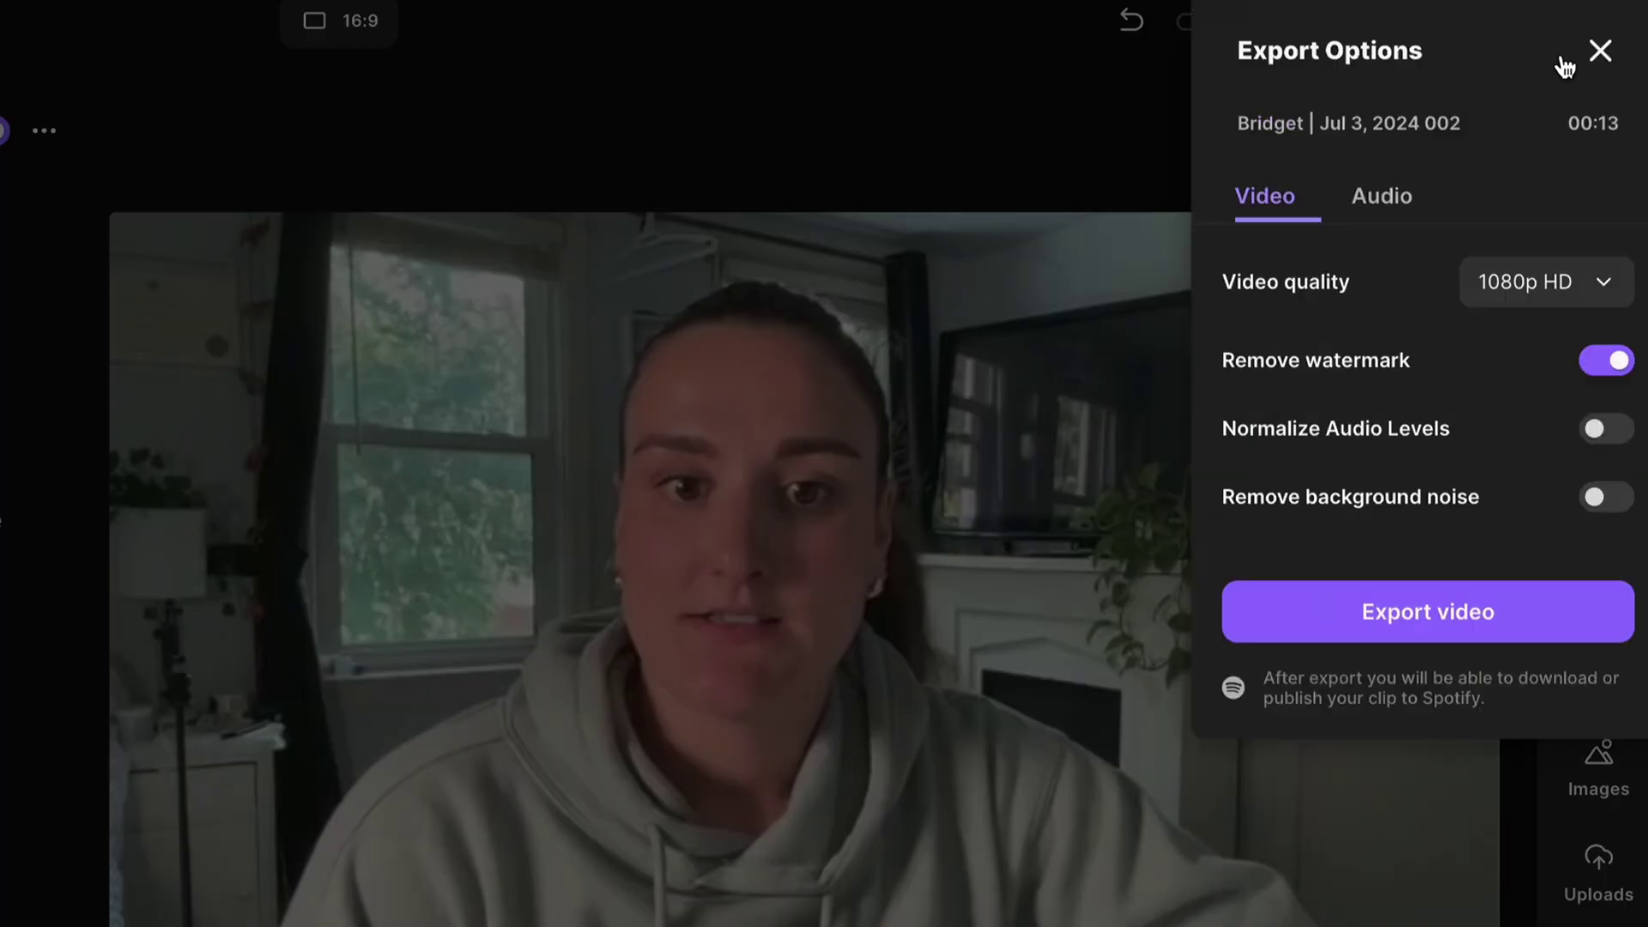
left_click(1589, 292)
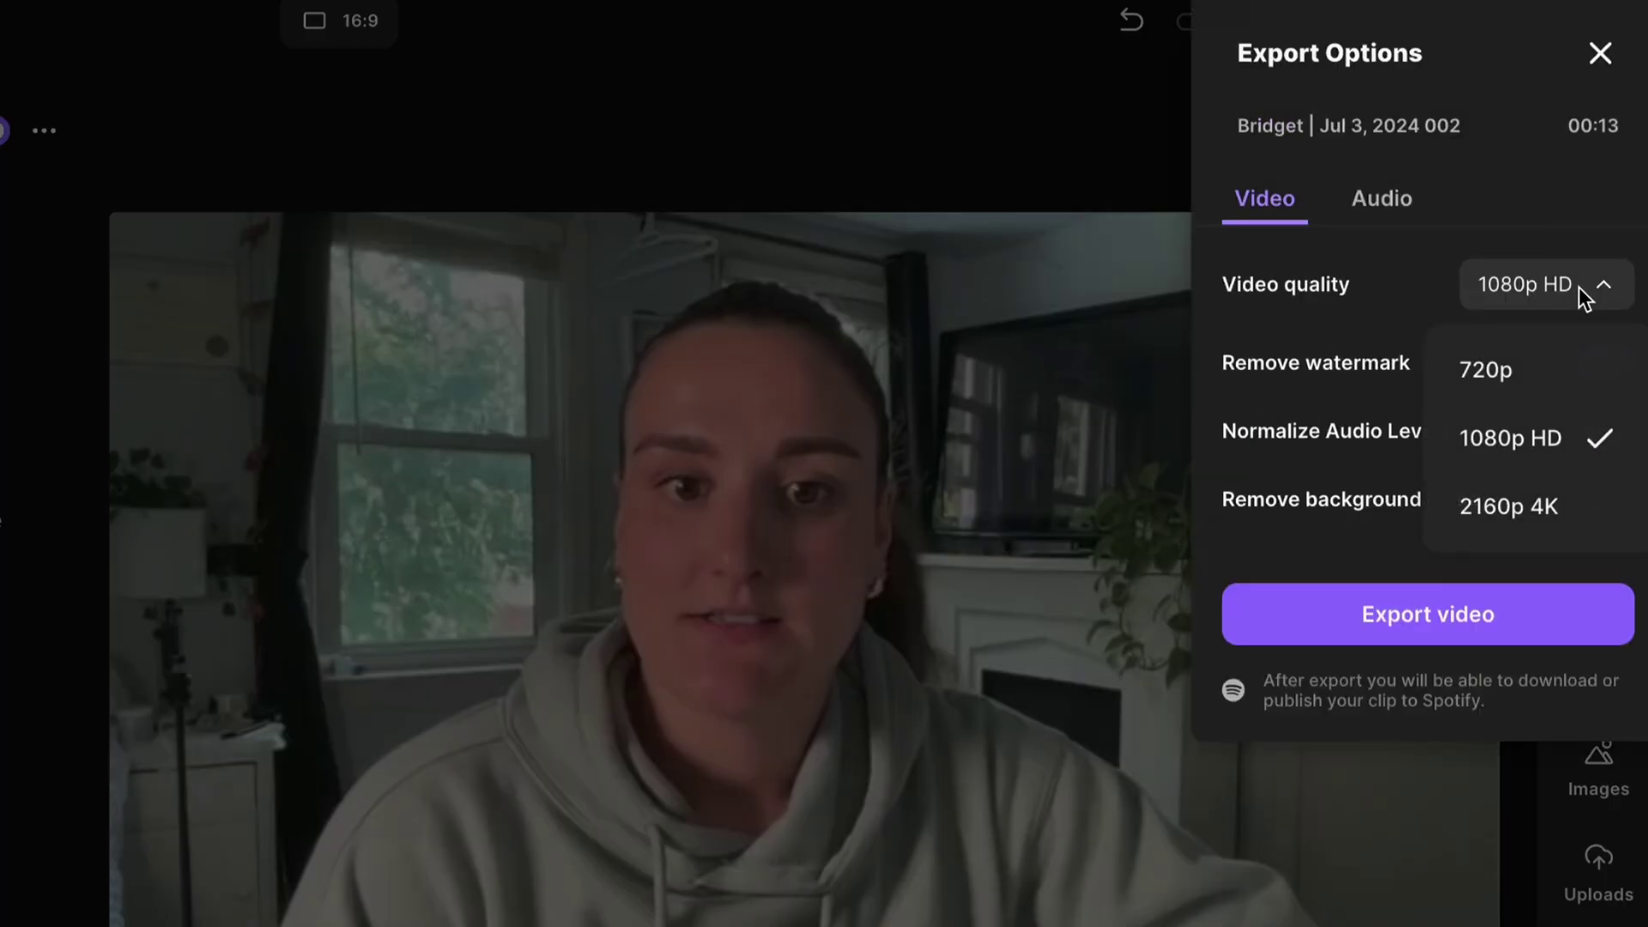
left_click(1584, 513)
left_click(1570, 614)
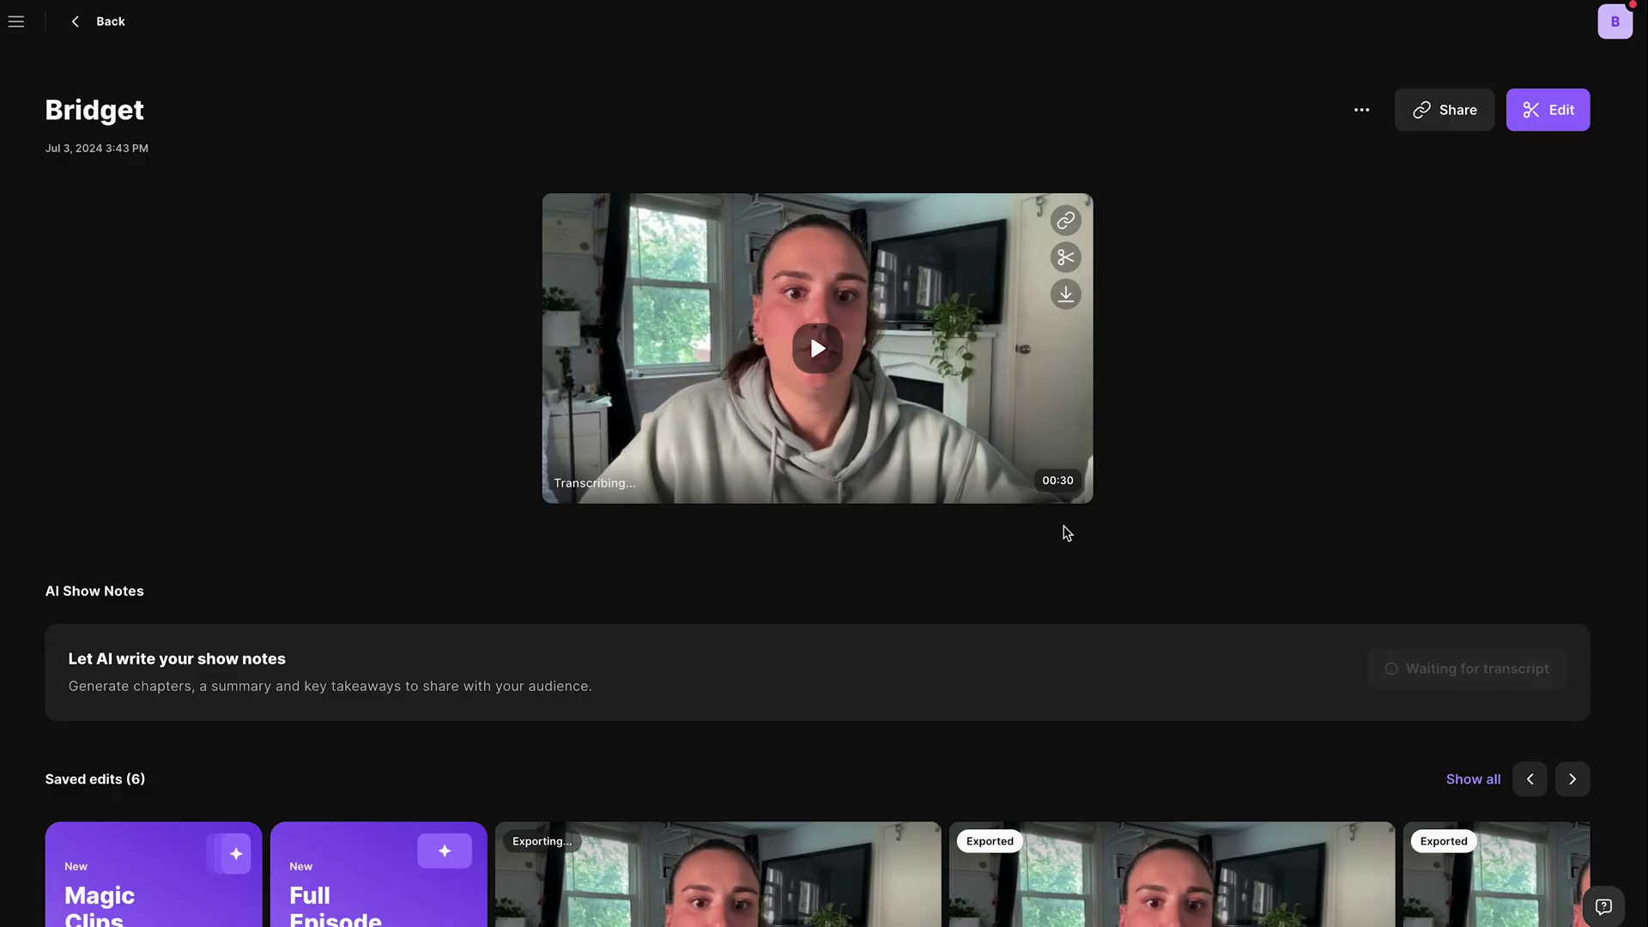
scroll(1064, 530, "down", 5)
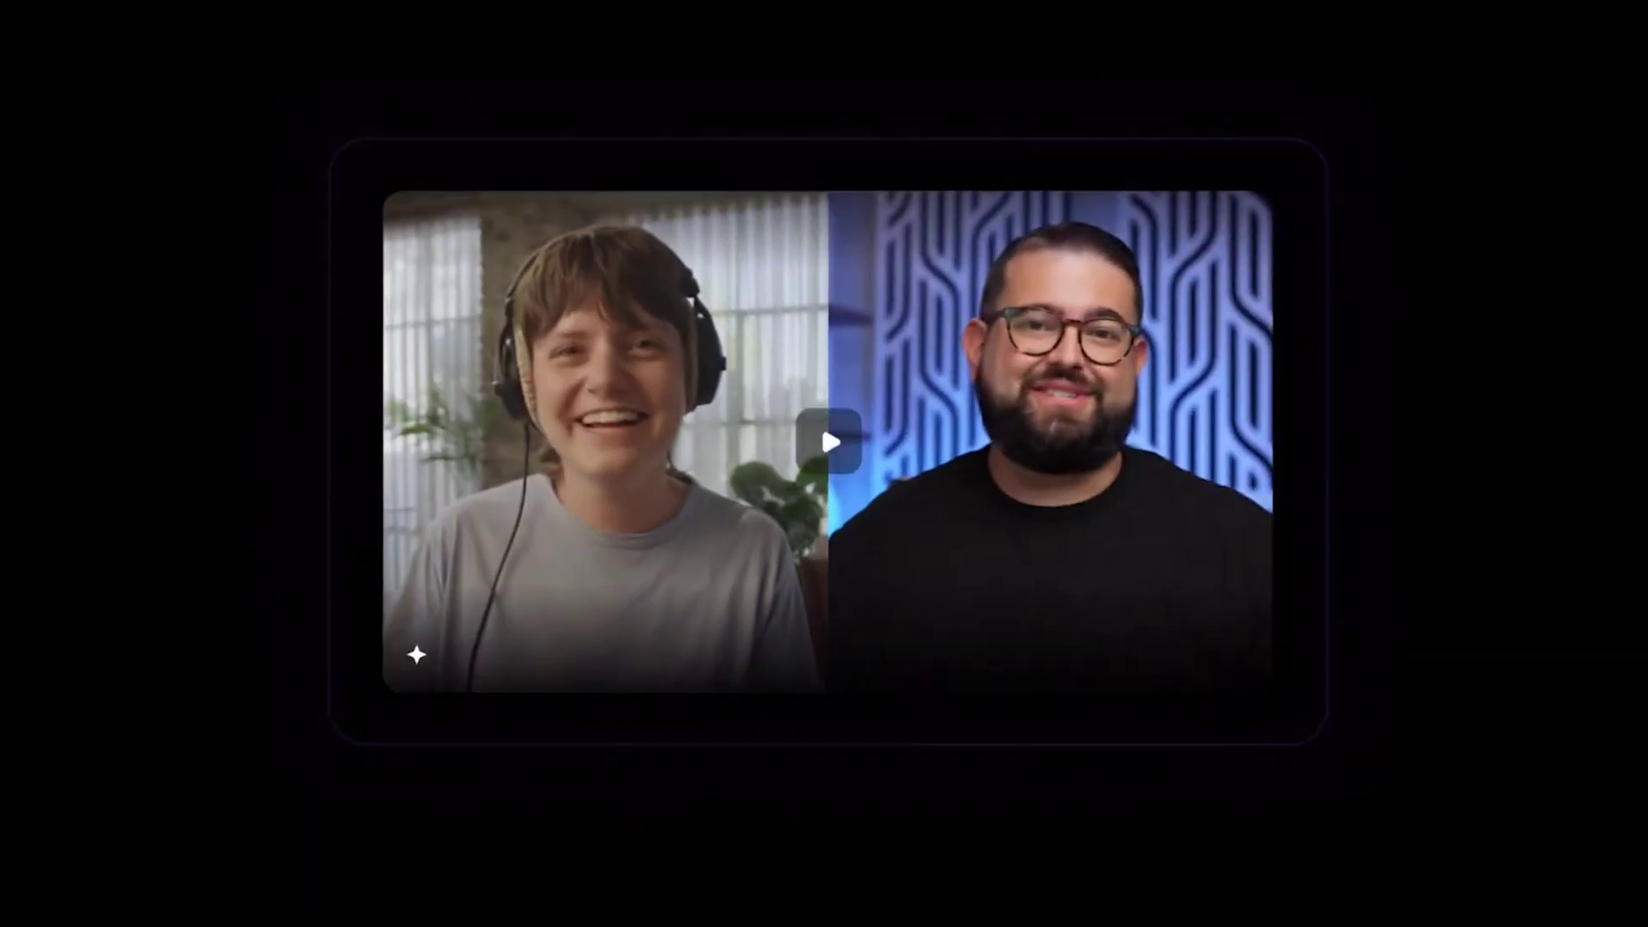